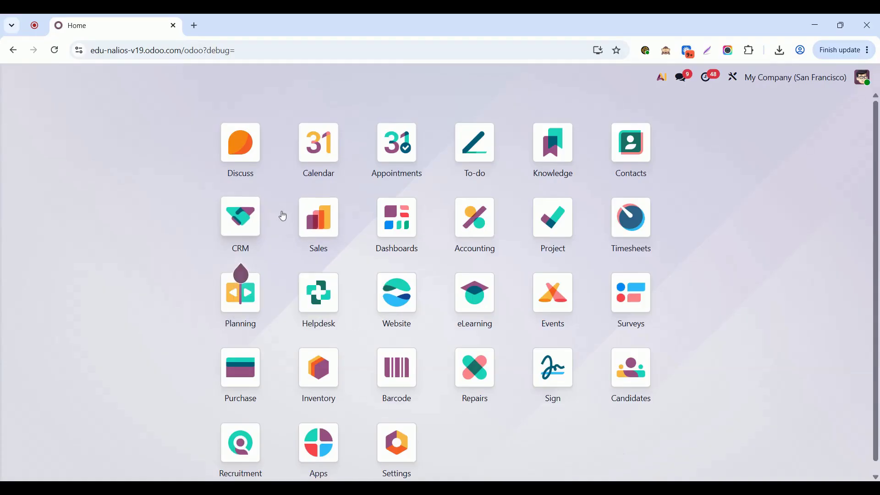
Step: Open the PDF Quote report of the Sales app for editing in Studio
left_click(326, 218)
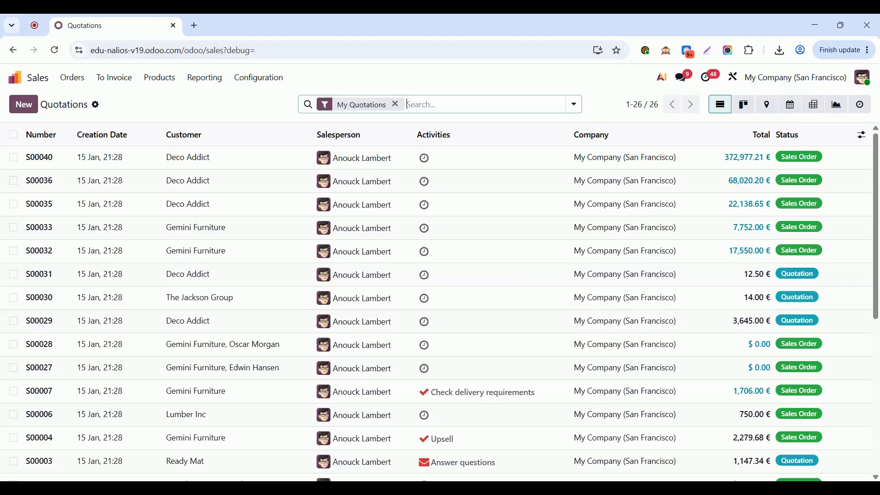
left_click(732, 77)
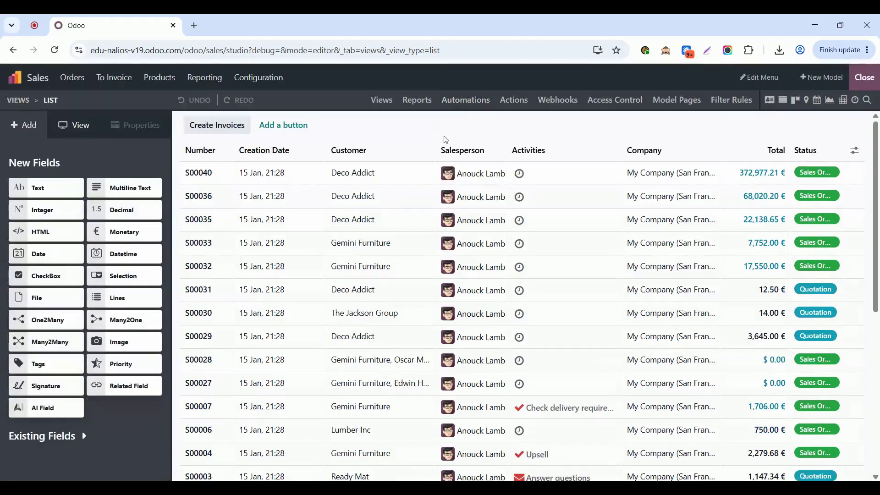
left_click(418, 103)
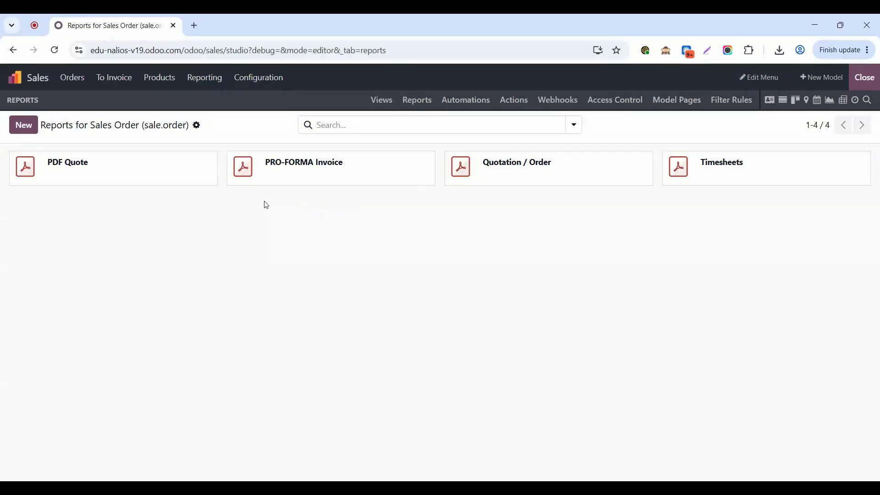
left_click(79, 170)
Step: Paste the stock-availability clause below the totals table and delete its French paragraph, keeping the English one
scroll(295, 302, "down", 8)
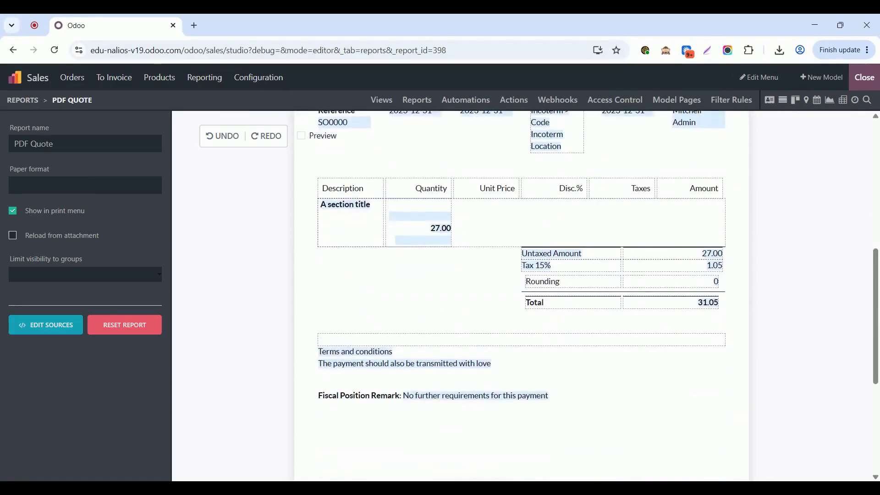
left_click(320, 328)
type("Offre valable sous réserve de disponibilité du stock au moment de la commande. En cas de rupture de stock, nous nous réservons le droit de proposer un produit équivalent, un délai de livraison ajusté, ou l'annulation de la commande sans pénalité pour les deux parties. This offer is valid subject to stock availability at the time of order. In the event of stock shortage, we reserve the right to offer an equivalent product, an adjusted delivery time, or to cancel the order without penalty to either party.")
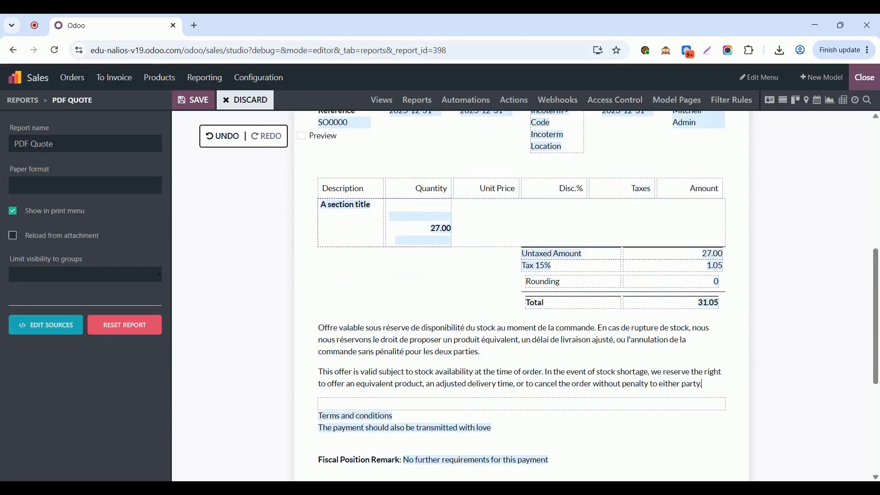
triple_click(390, 351)
key("BackSpace")
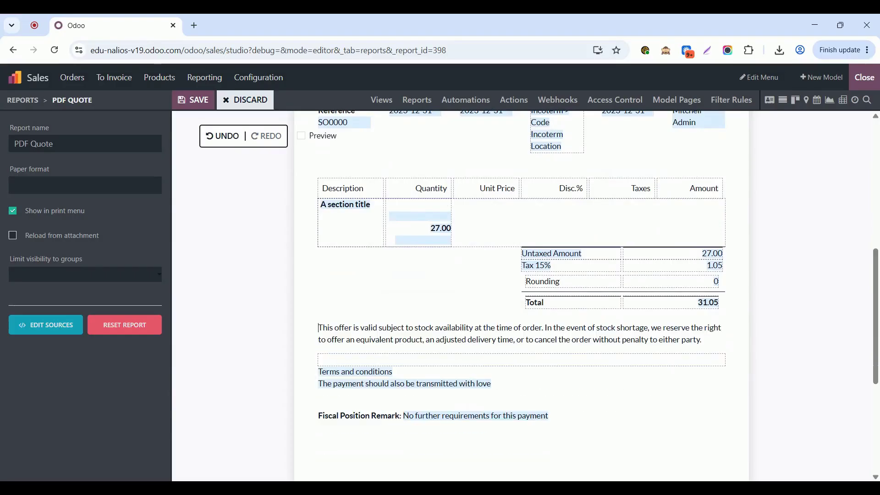
Step: Save the edited PDF Quote report and close Studio
triple_click(434, 339)
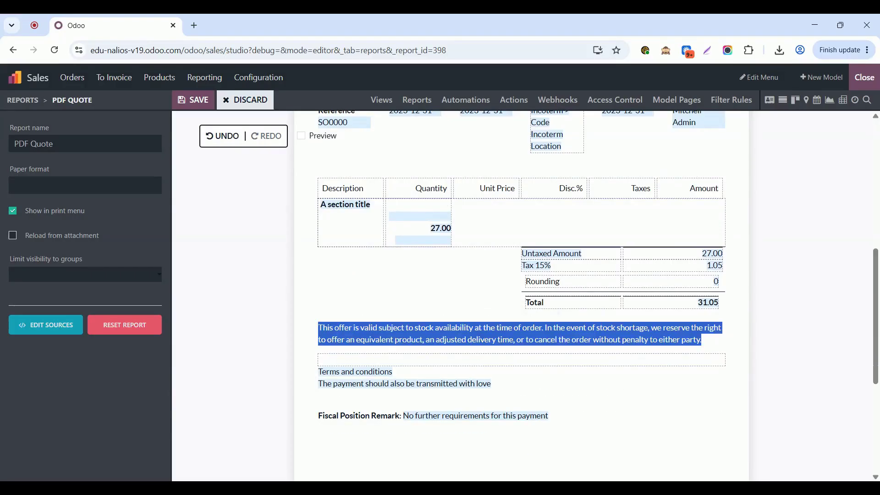
left_click(434, 339)
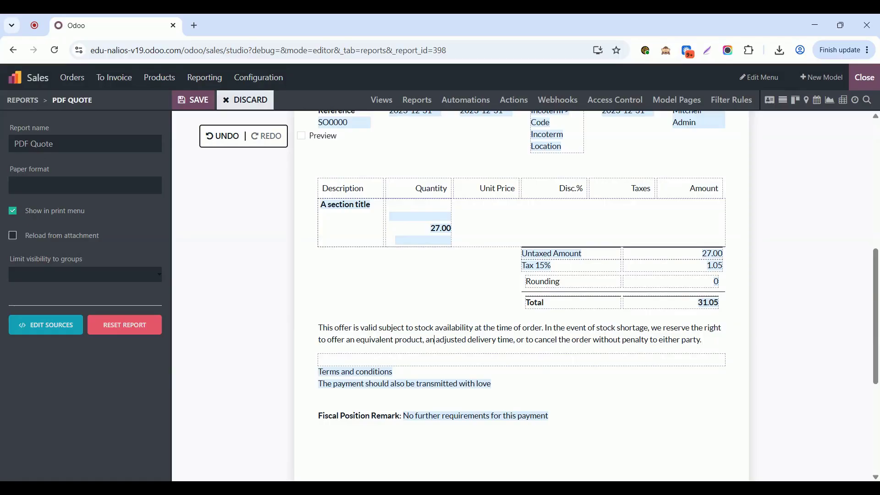
left_click(192, 100)
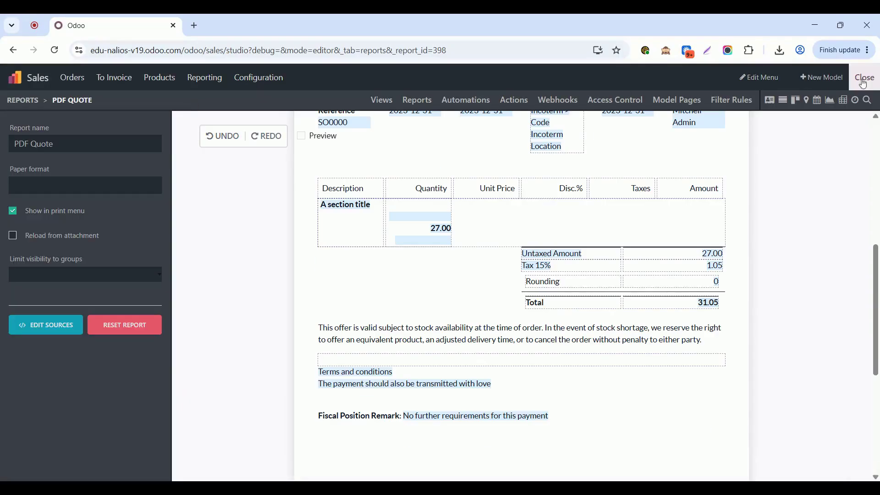
left_click(861, 77)
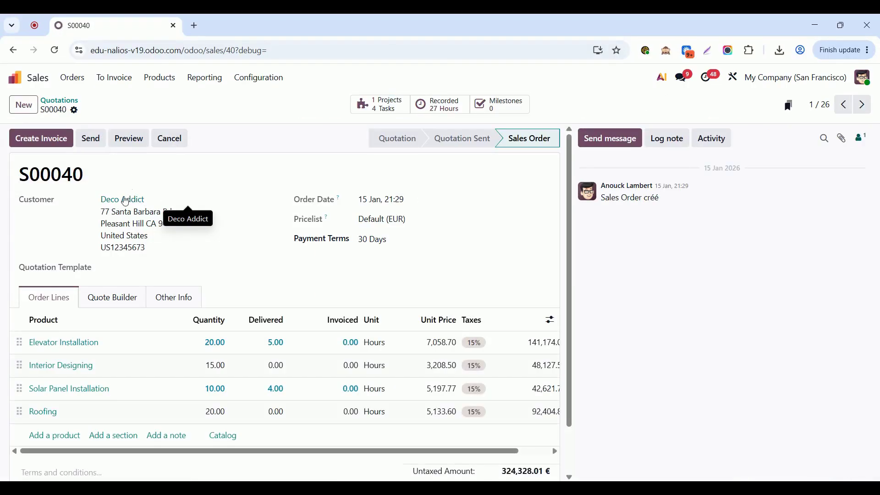
Step: Check the language set for Deco Addict on order S00040 and print the order with the PDF Quote report
left_click(125, 201)
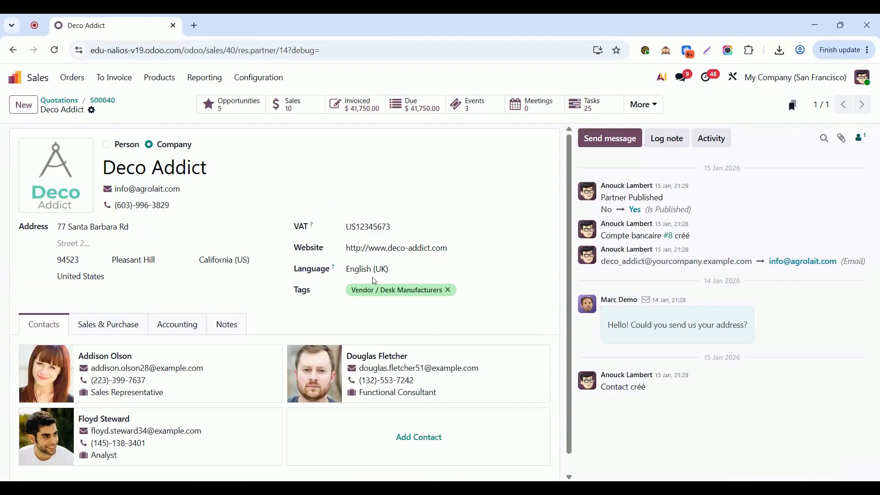
left_click(97, 100)
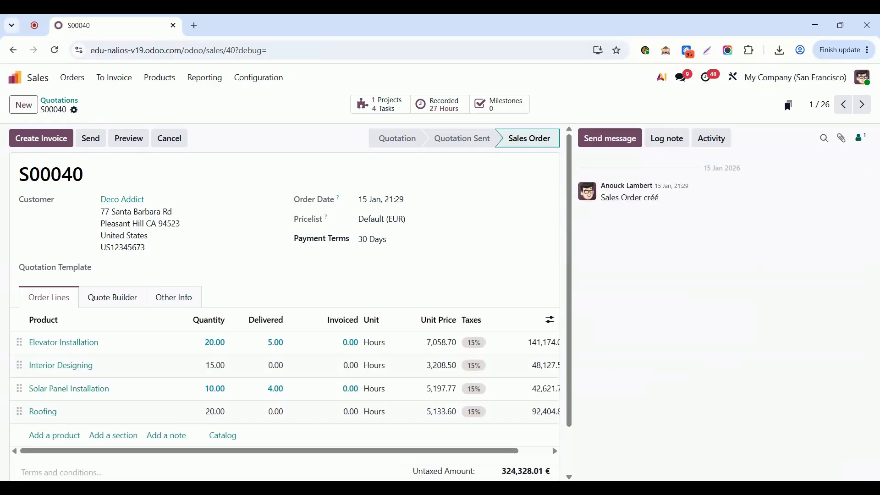
left_click(74, 110)
mouse_move(160, 132)
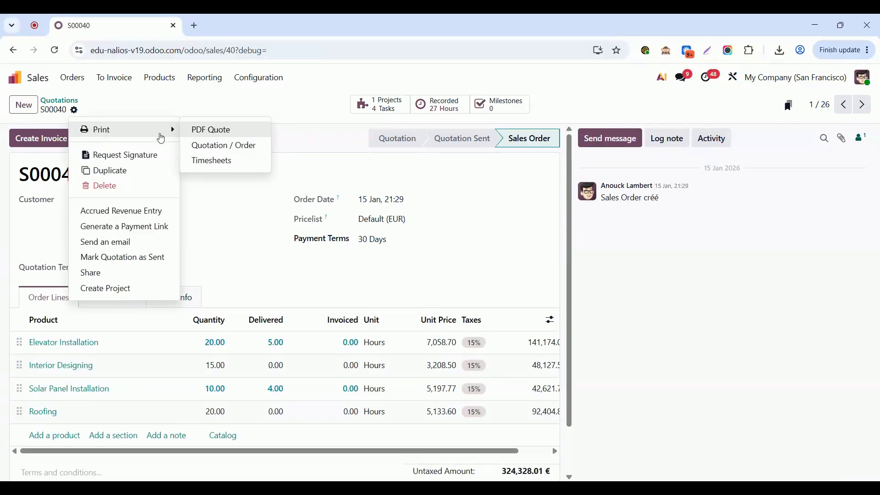
left_click(246, 134)
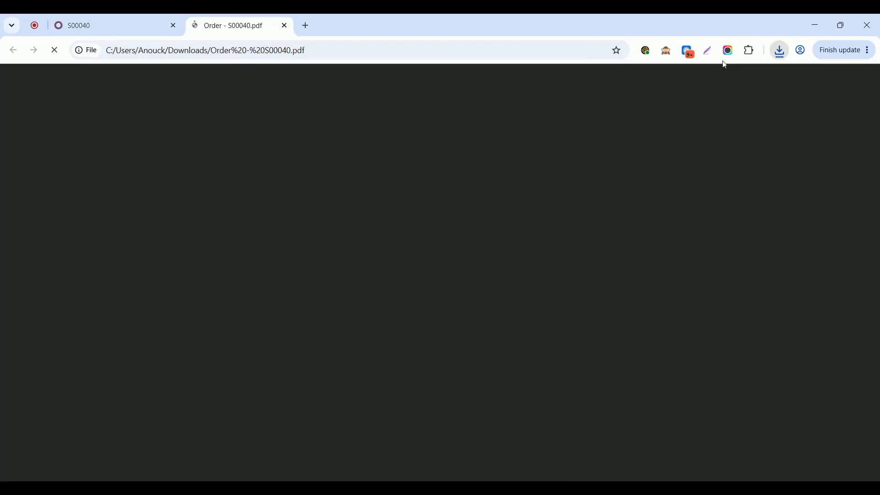
Step: Examine the stock-availability clause below the totals in the printed order PDF and close the file
scroll(501, 378, "down", 5)
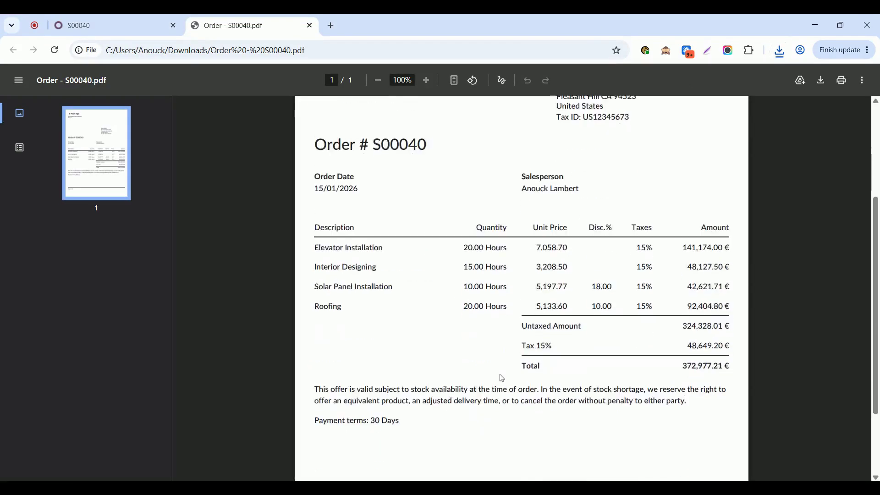
double_click(394, 300)
triple_click(395, 300)
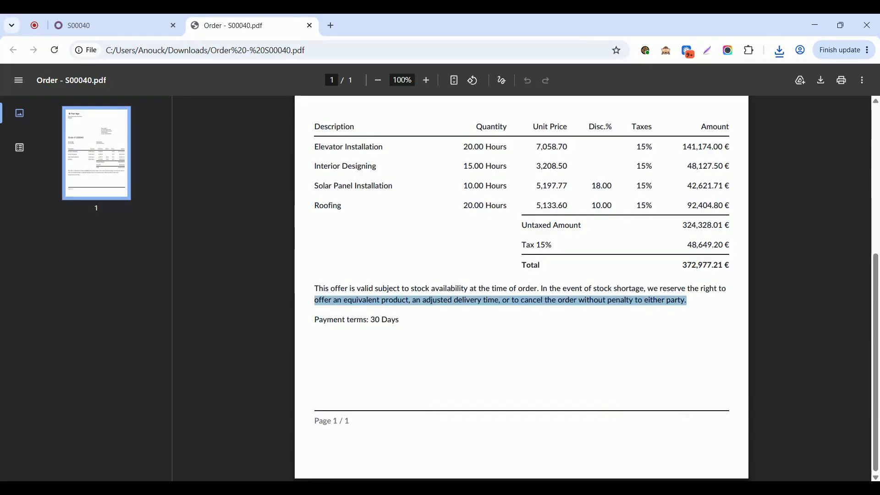
left_click(311, 27)
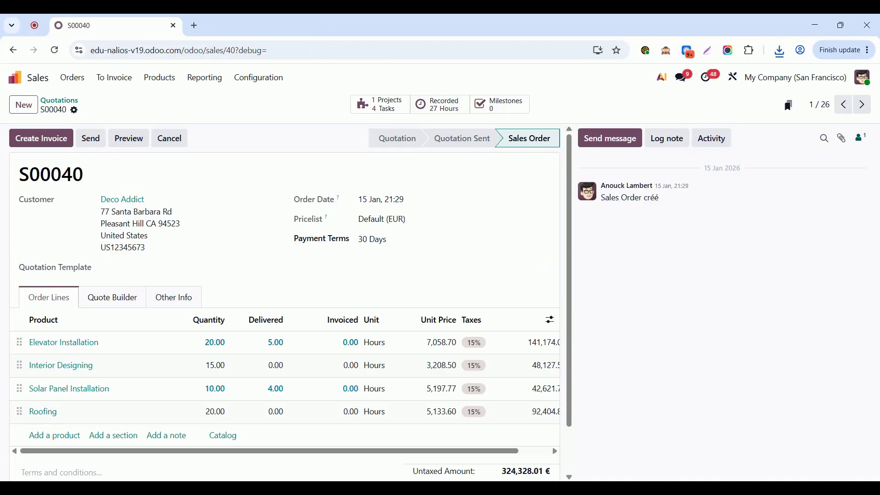
Step: Set Deco Addict's language to French (BE) / Français (BE) and return to order S00040
left_click(123, 200)
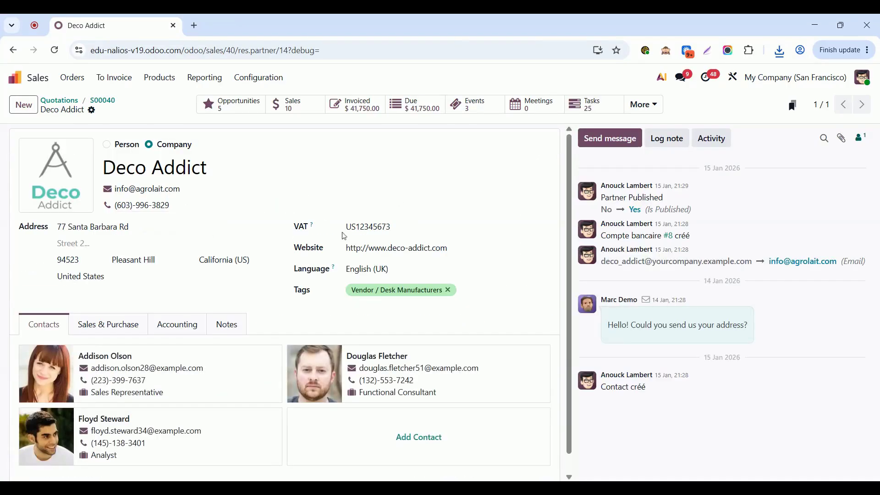
left_click(368, 269)
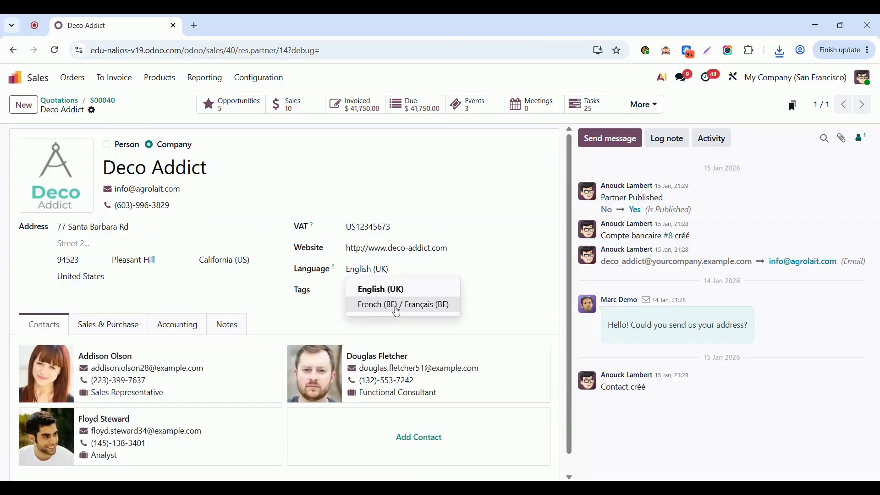
left_click(397, 311)
left_click(116, 111)
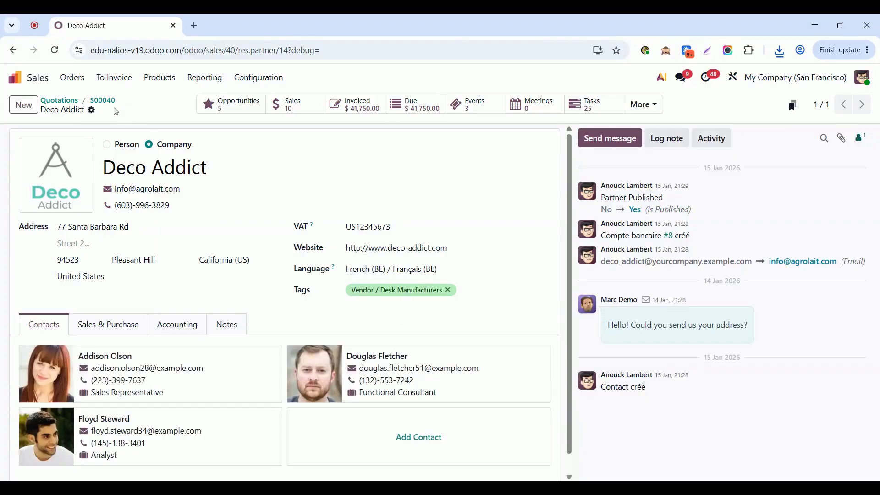
left_click(102, 101)
Step: Print order S00040 again with the PDF Quote report and open the downloaded PDF
left_click(74, 111)
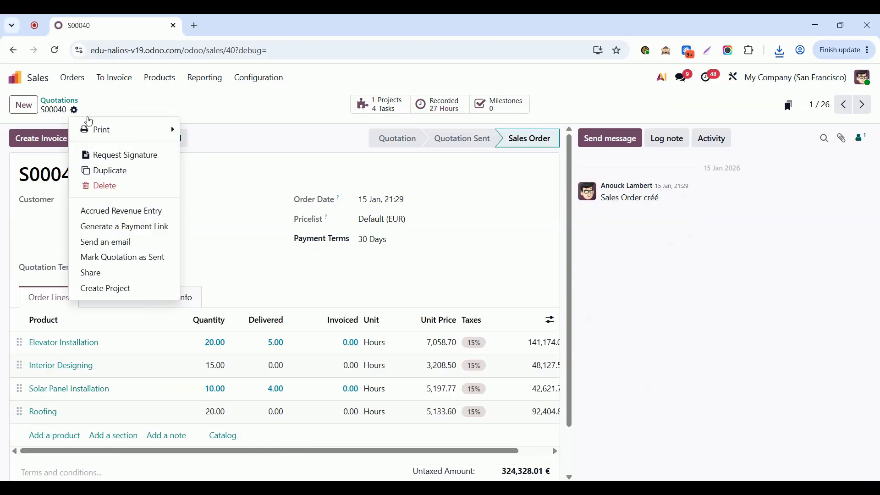
mouse_move(89, 124)
left_click(234, 136)
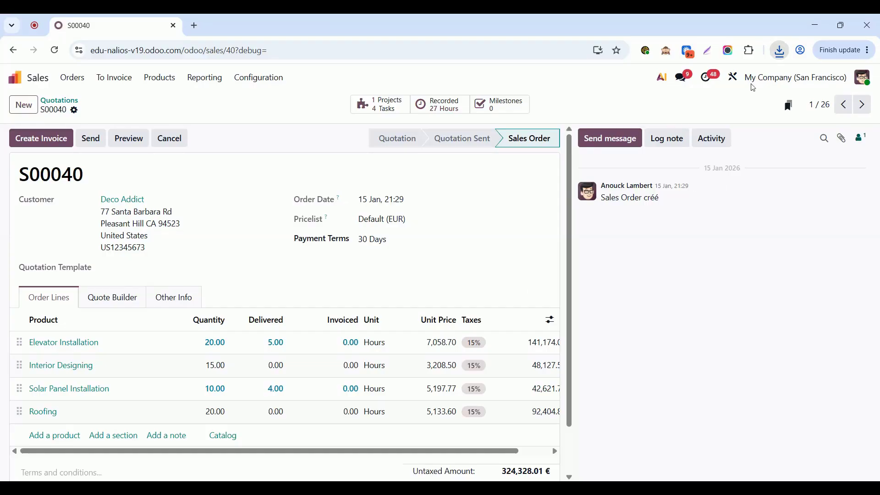
left_click(752, 87)
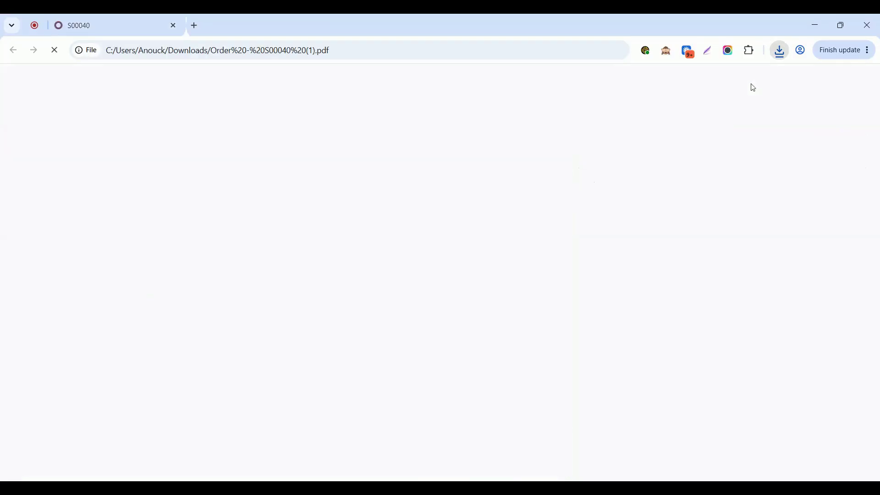
Step: Examine the language of the stock-availability clause compared with the rest of the new order PDF and close the file
scroll(497, 381, "down", 3)
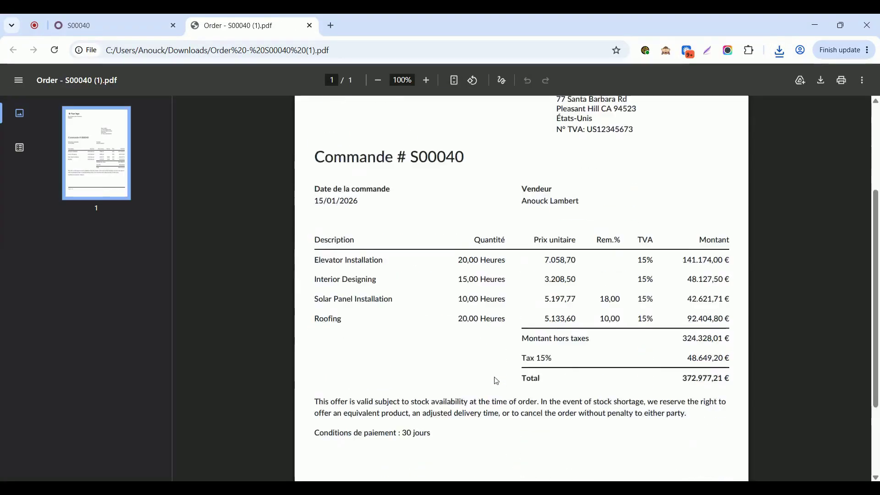
scroll(496, 381, "down", 1)
triple_click(440, 368)
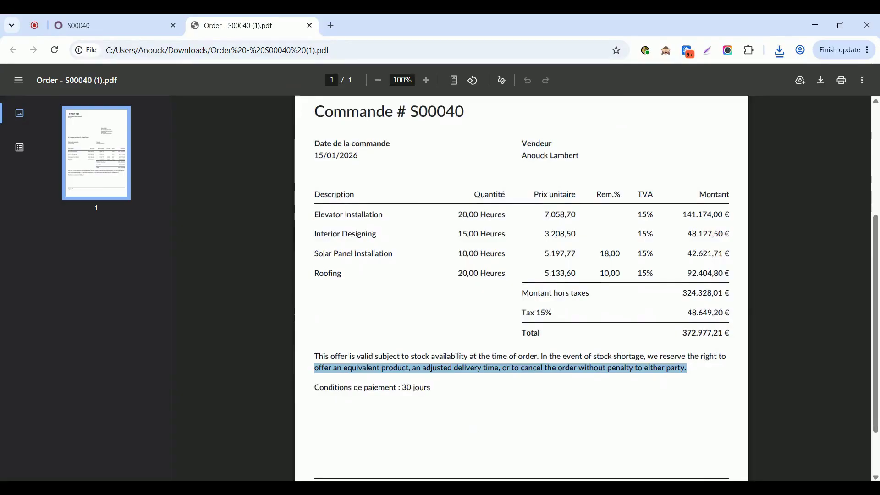
triple_click(387, 356)
left_click(387, 356)
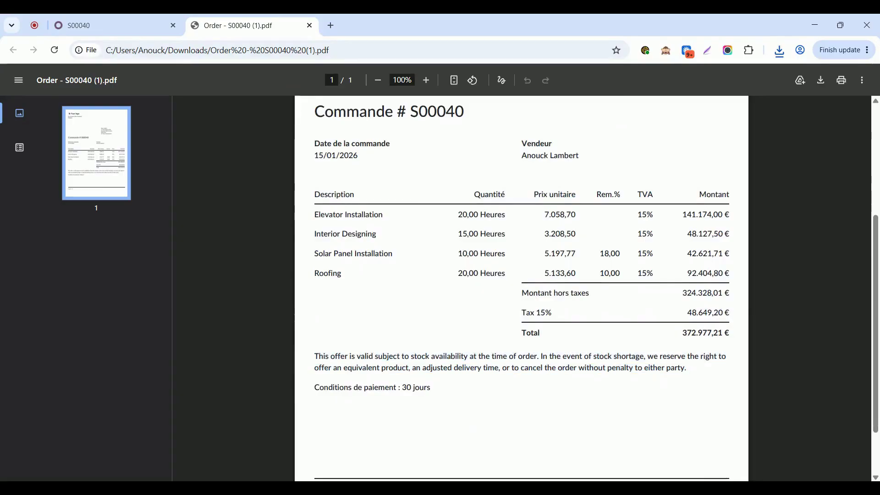
scroll(433, 179, "up", 3)
scroll(389, 275, "down", 5)
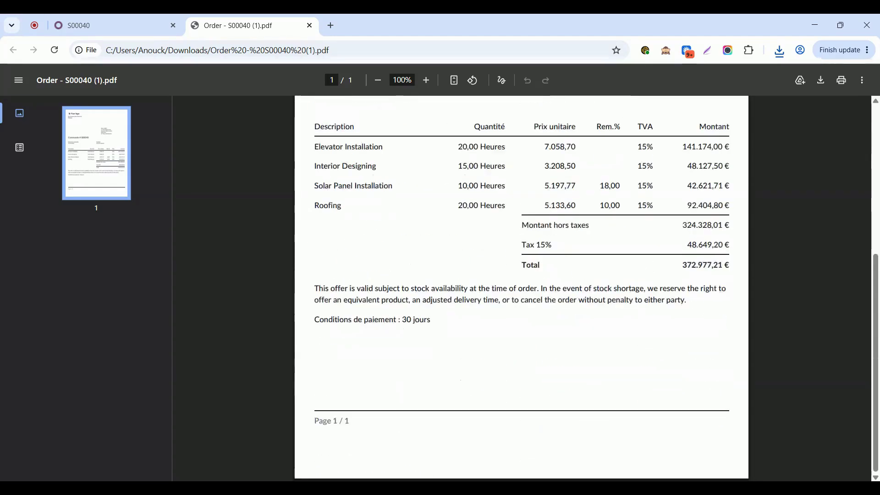
left_click(310, 26)
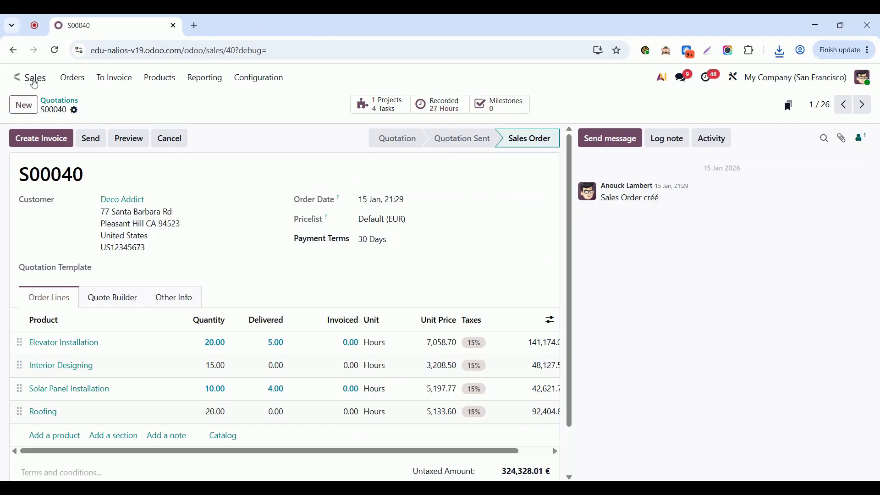
Step: Activate the developer mode in the general settings
left_click(15, 78)
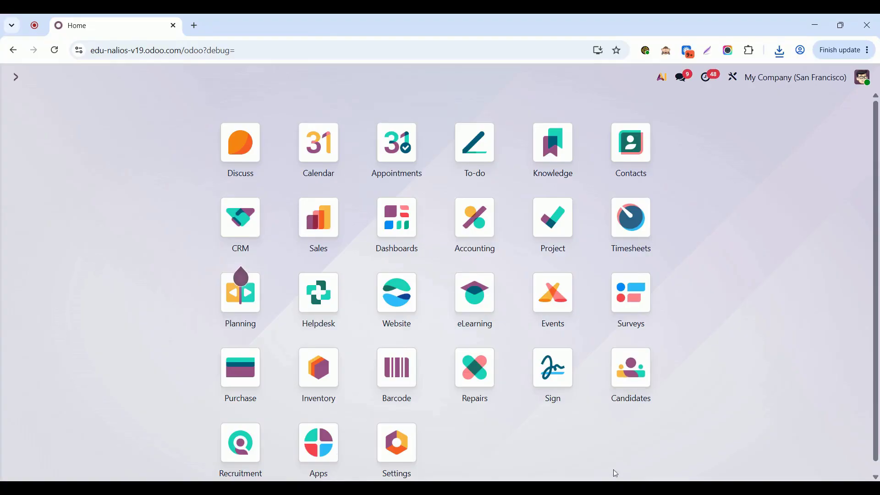
scroll(508, 434, "down", 1)
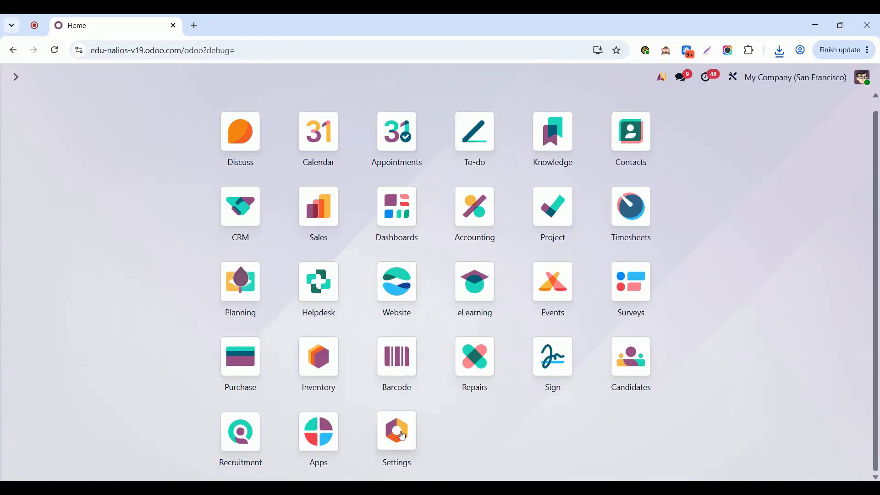
left_click(403, 436)
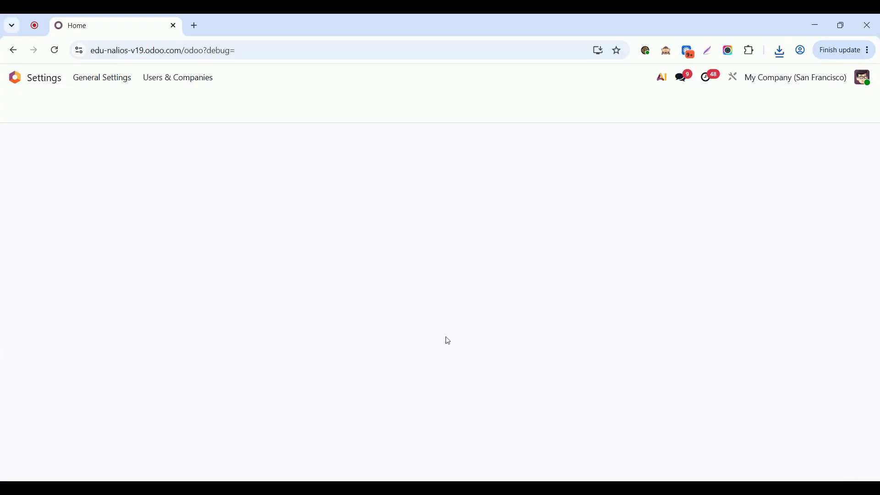
scroll(447, 340, "down", 5)
scroll(448, 341, "down", 20)
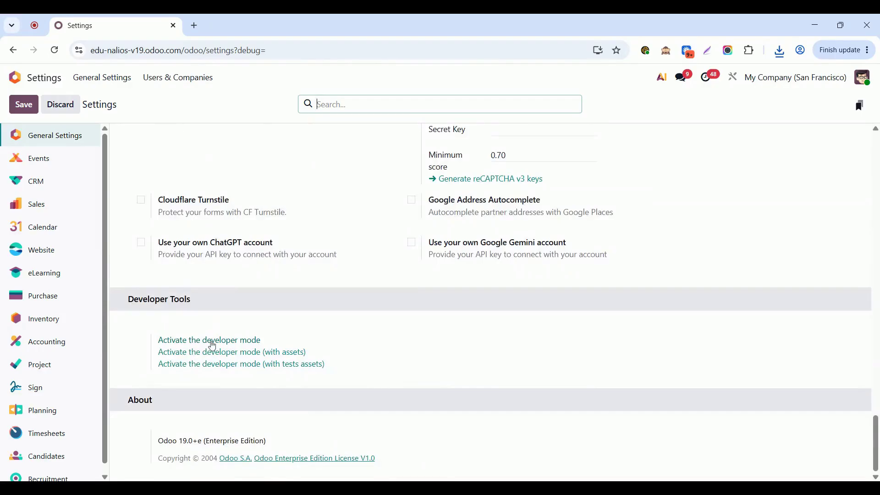
left_click(212, 345)
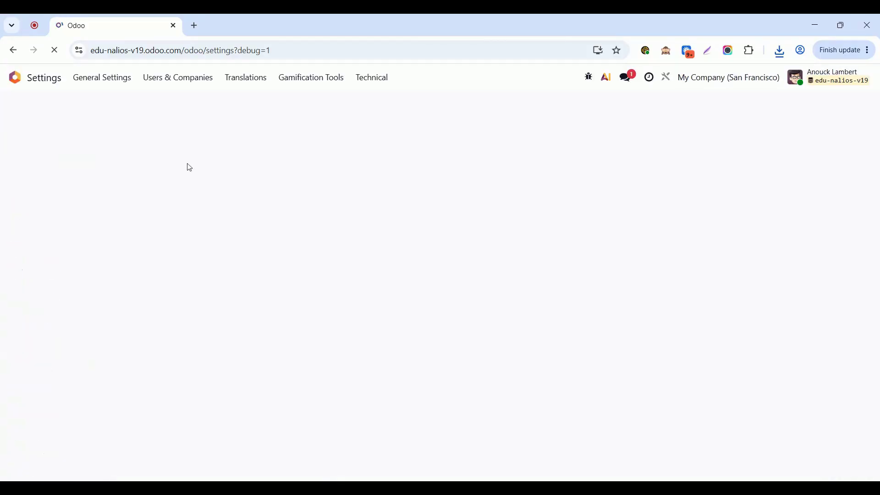
Step: Open the Views list under the technical user interface settings and remove its Active filter
left_click(15, 77)
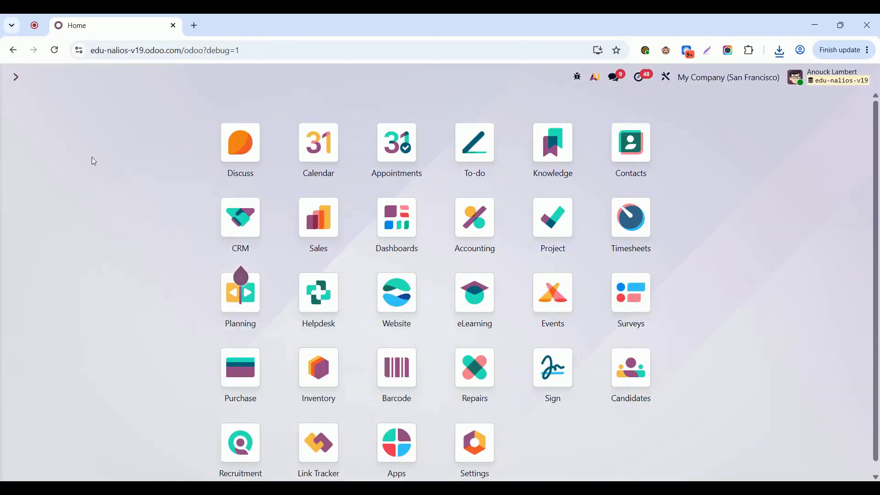
type("view")
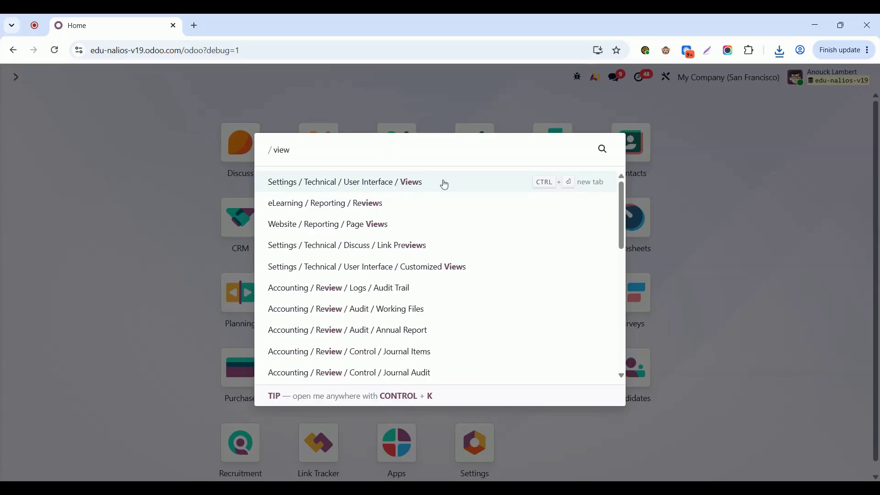
left_click(418, 185)
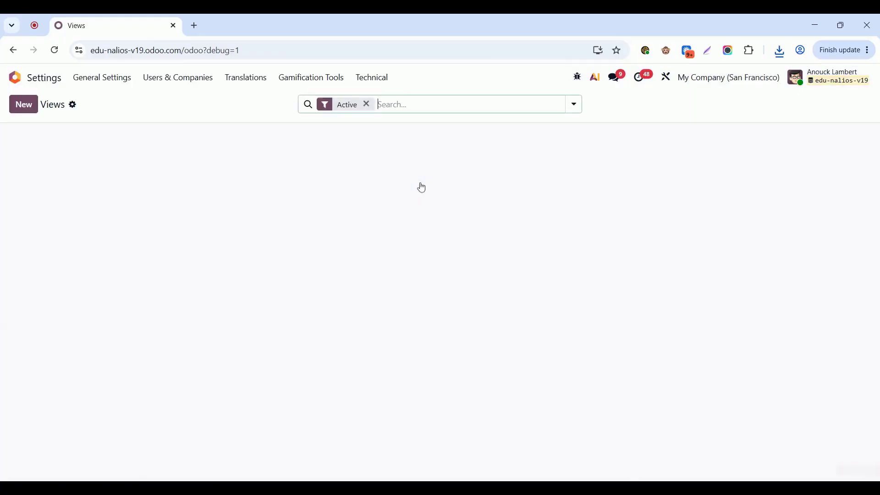
key("BackSpace")
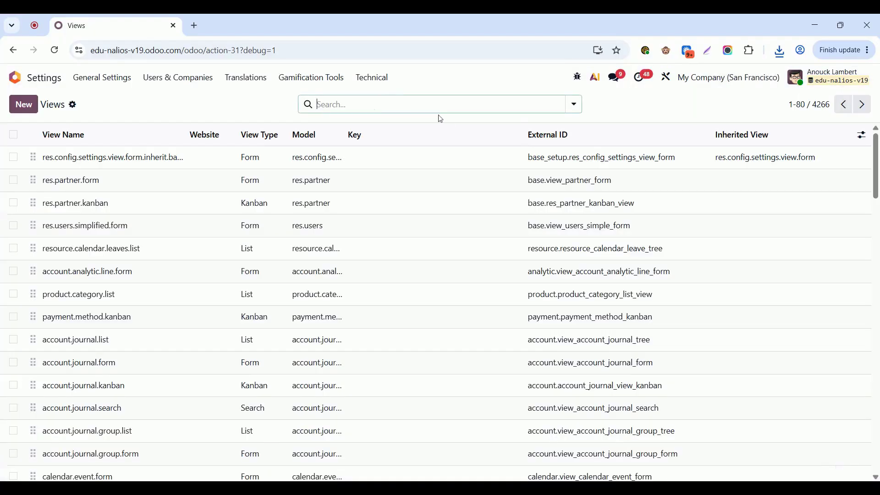
Step: Search View Architecture for the English clause text starting "availability at the time of order. In the event" and open the matching QWeb view
key("ctrl+v")
left_click_drag(530, 105, 573, 105)
left_click(449, 104)
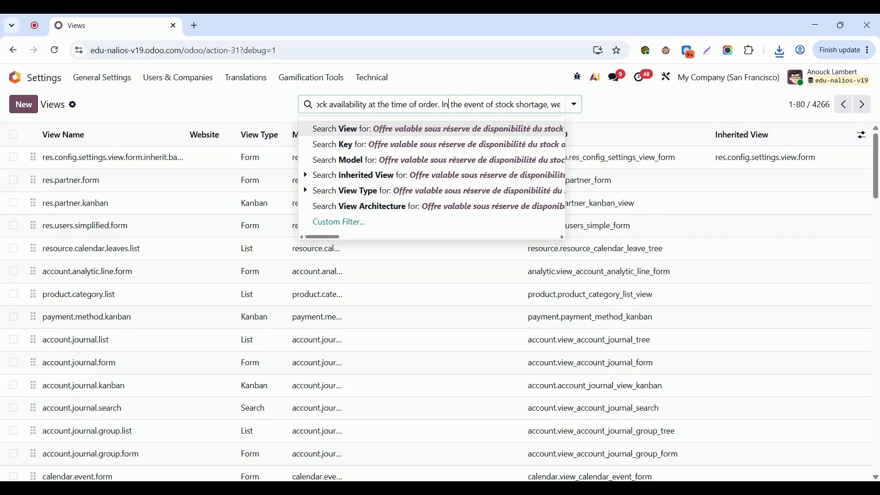
left_click_drag(294, 106, 273, 105)
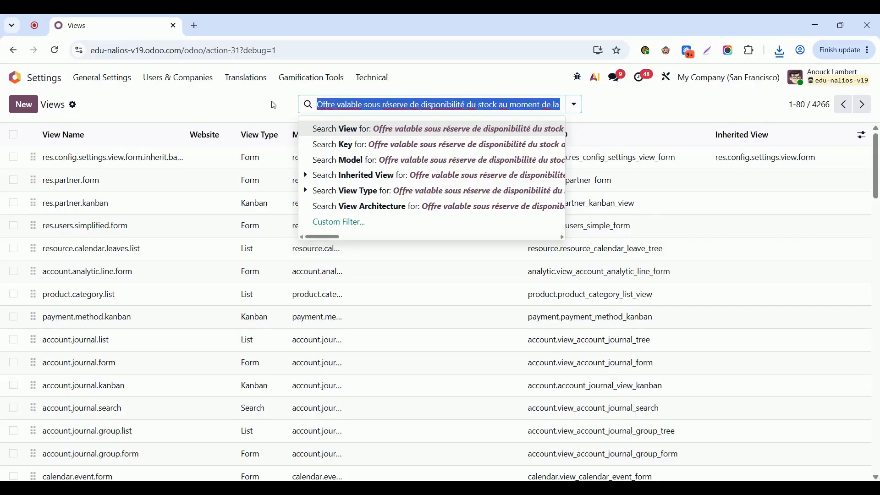
key("BackSpace")
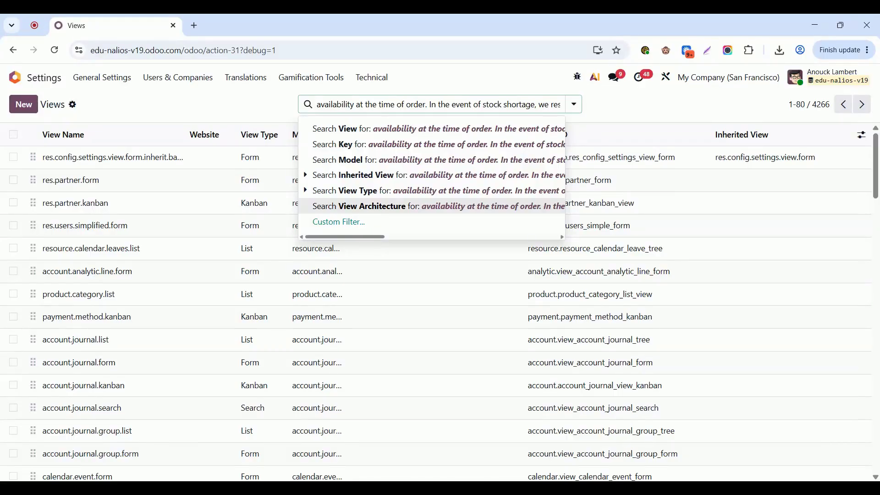
left_click(376, 206)
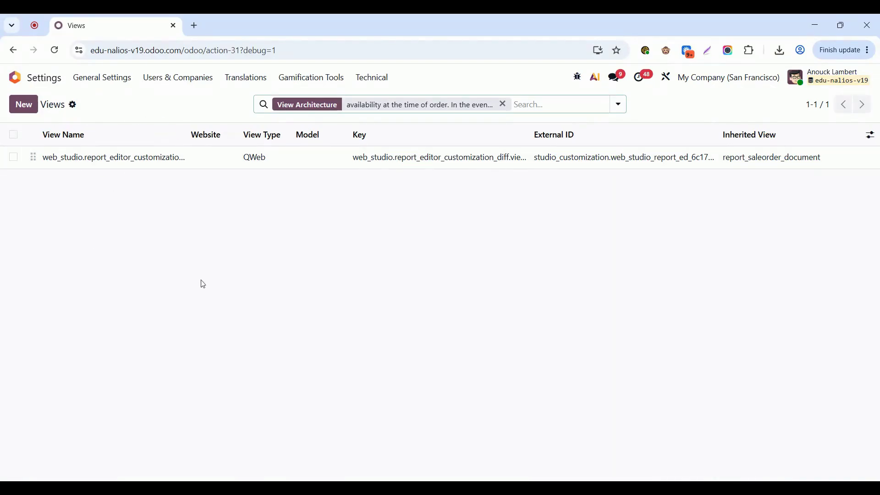
left_click(97, 162)
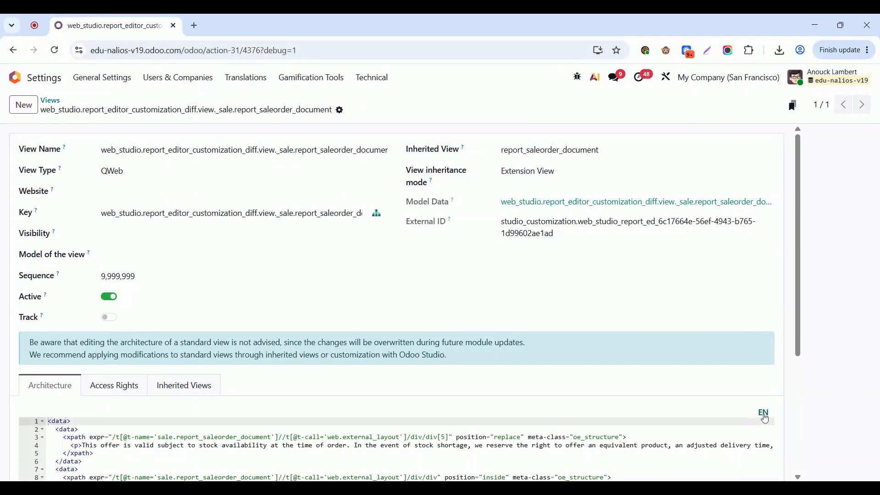
Step: Open the translations of the view's architecture, paste the copied bilingual clause as the French (BE) translation and enlarge that text box
left_click(765, 414)
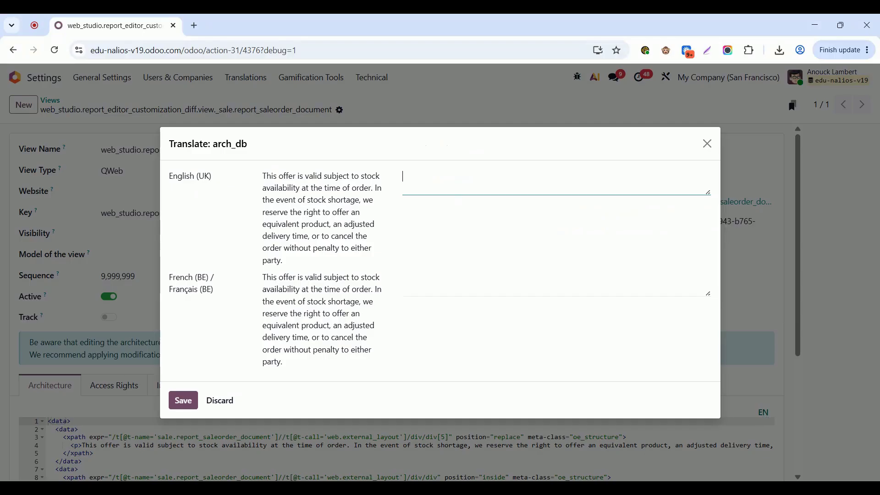
left_click_drag(284, 261, 247, 177)
left_click(253, 306)
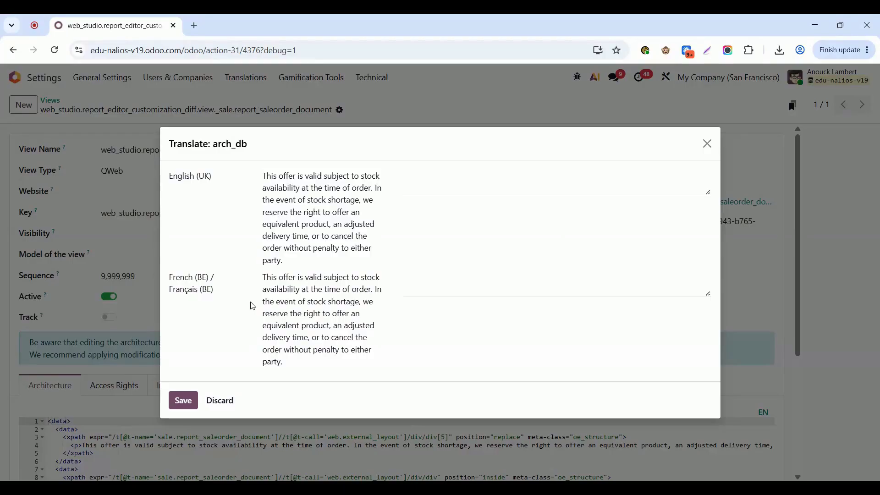
left_click_drag(179, 277, 355, 363)
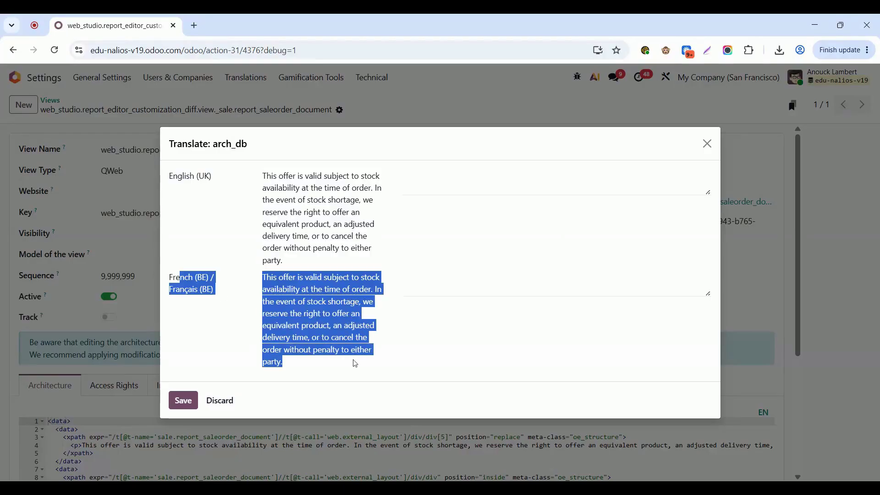
triple_click(322, 299)
key("ctrl+c")
left_click(459, 282)
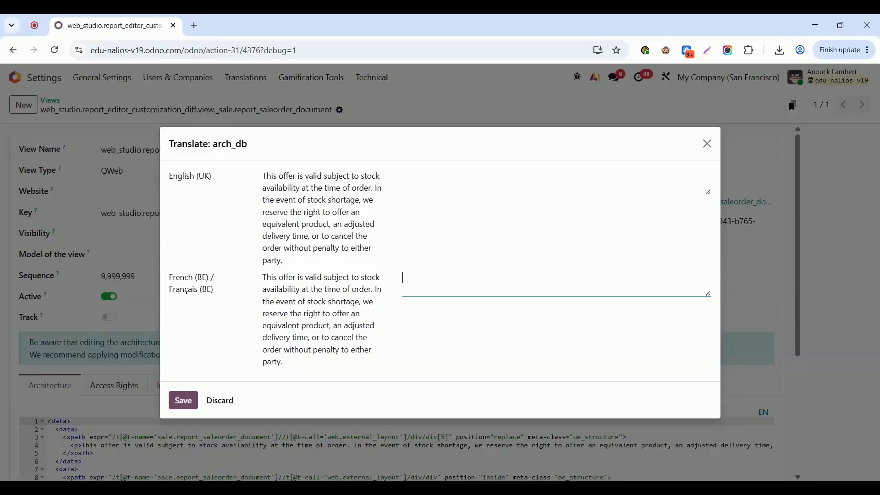
key("ctrl+v")
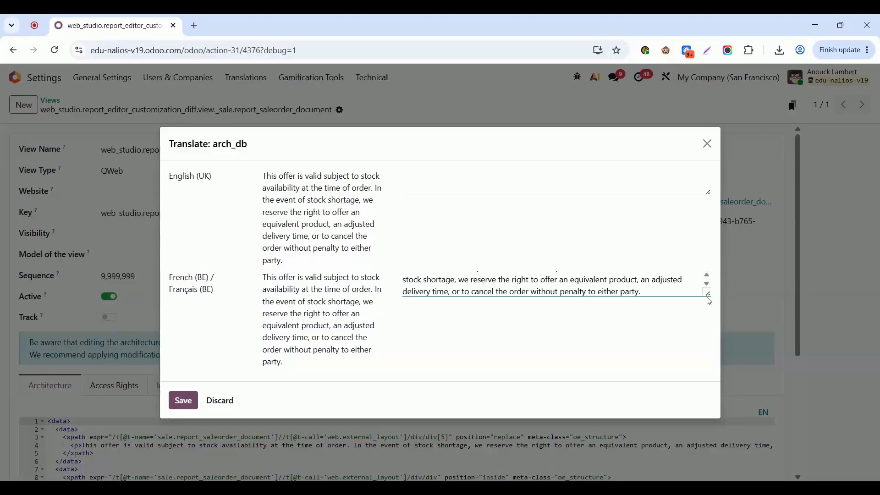
left_click_drag(709, 295, 708, 360)
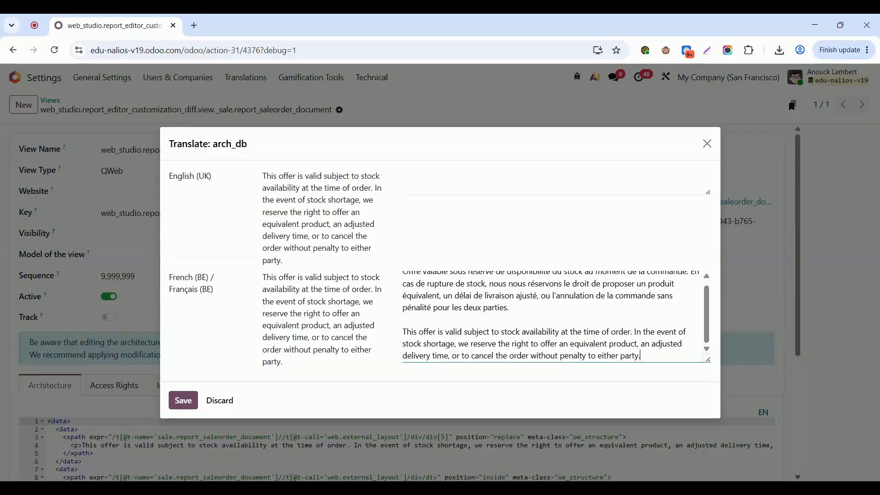
Step: Remove the English paragraph from the French (BE) translation, keeping only the "Offre valable sous réserve de disponibilité du stock" paragraph, and save the translations
left_click(632, 391)
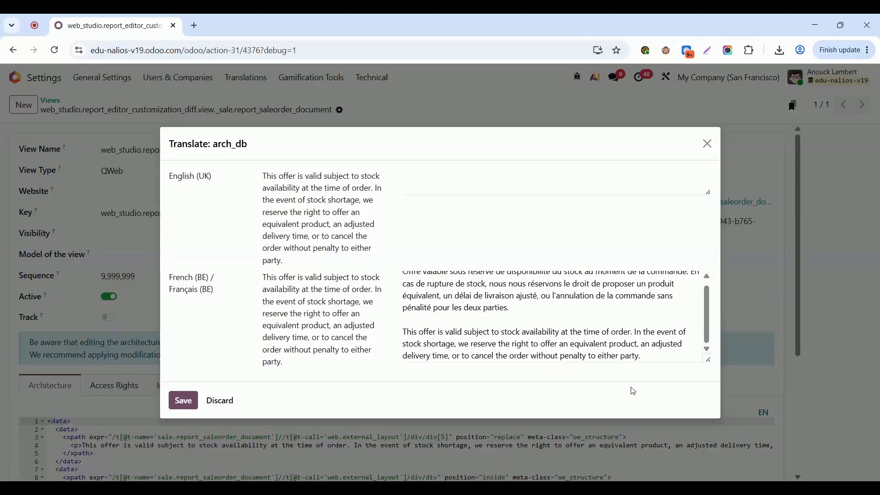
left_click(511, 331)
triple_click(490, 332)
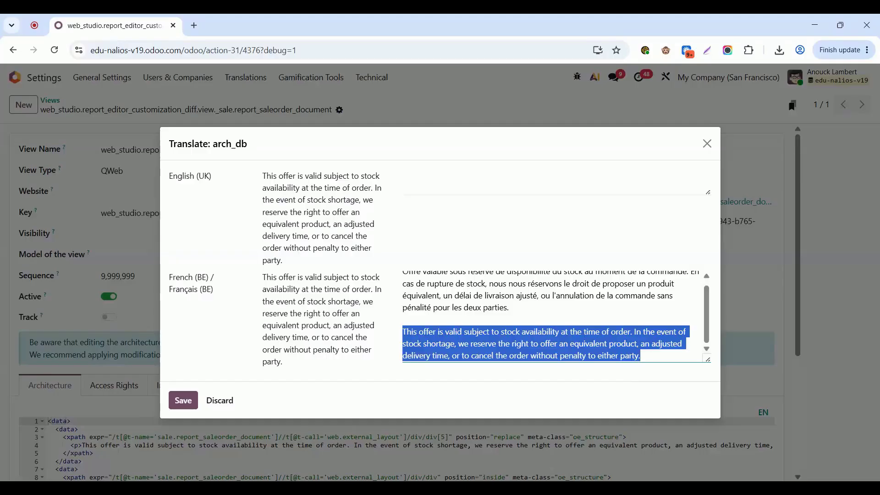
key("BackSpace")
triple_click(463, 302)
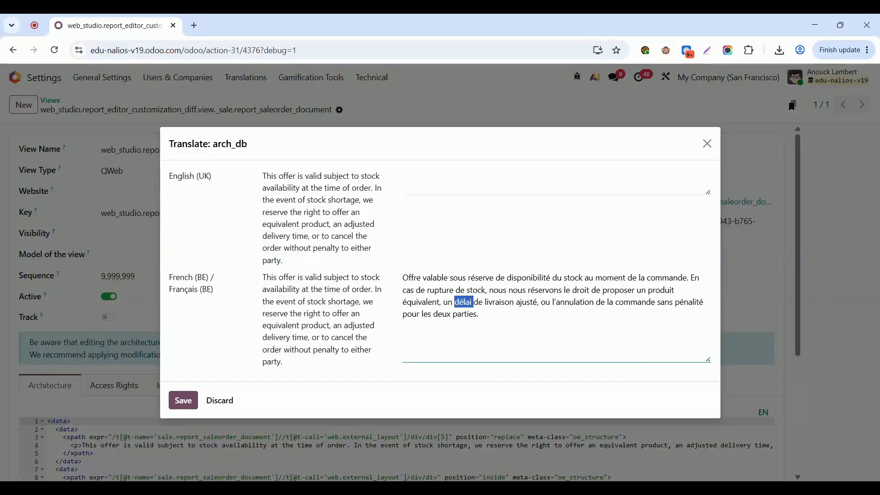
left_click(478, 314)
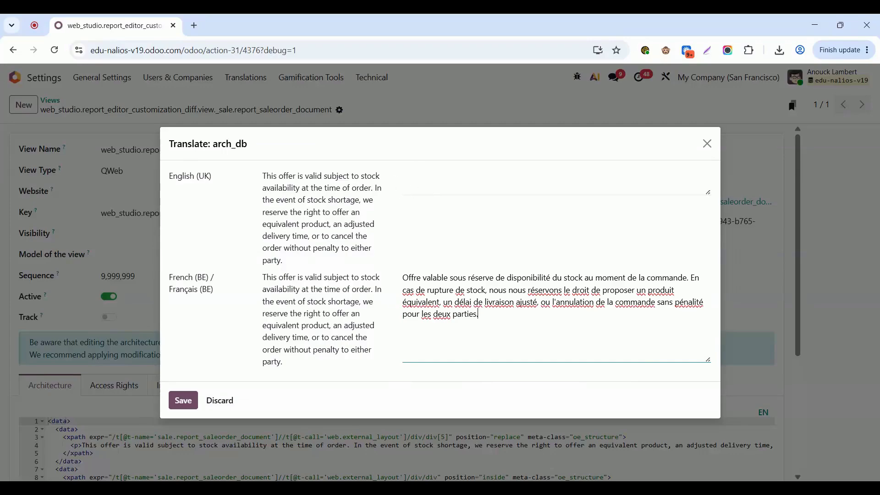
left_click_drag(277, 177, 318, 236)
left_click(349, 236)
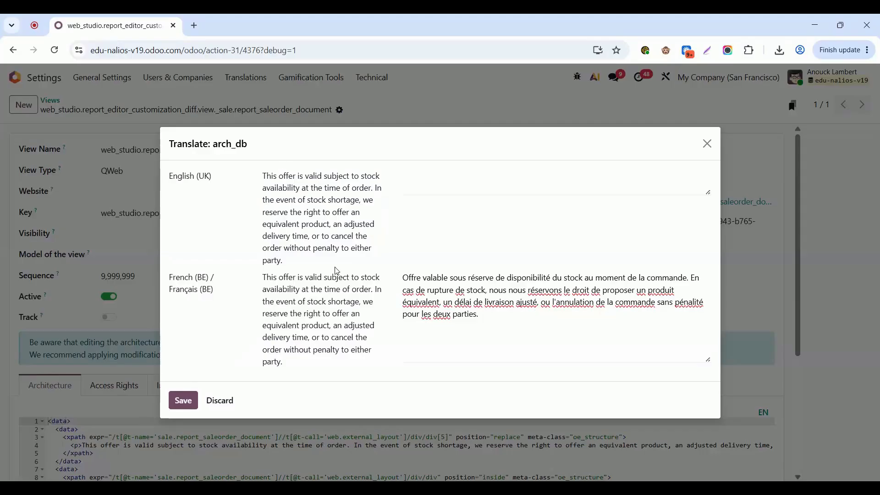
left_click(182, 403)
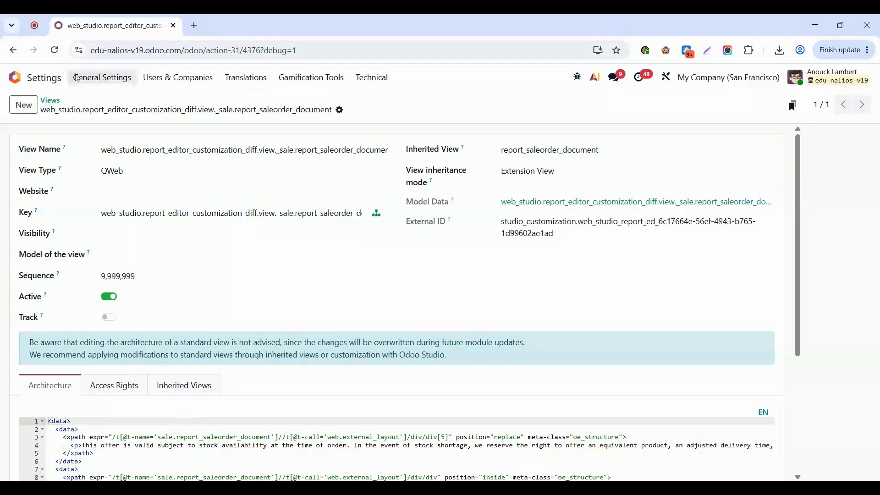
Step: Open order S00040 in the Sales app, check the language on Deco Addict's contact form and return to the order
left_click(24, 75)
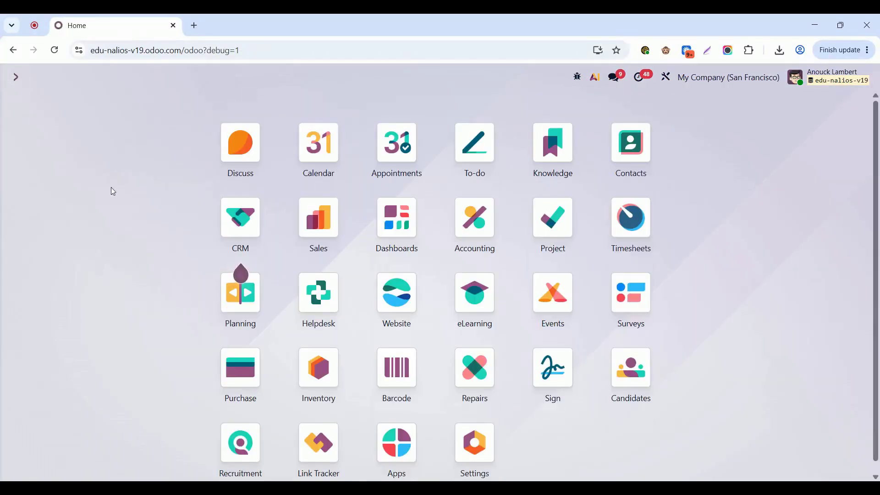
type("ven")
key("BackSpace")
key("BackSpace")
key("BackSpace")
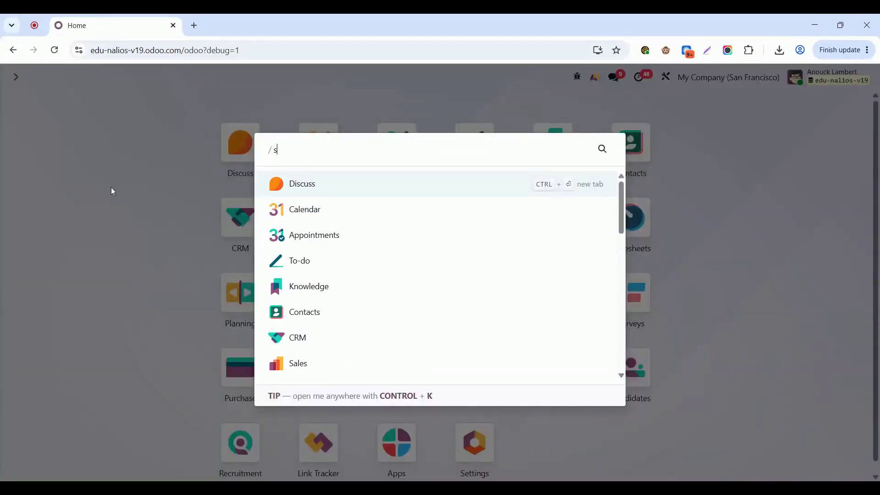
type("sal")
key("Return")
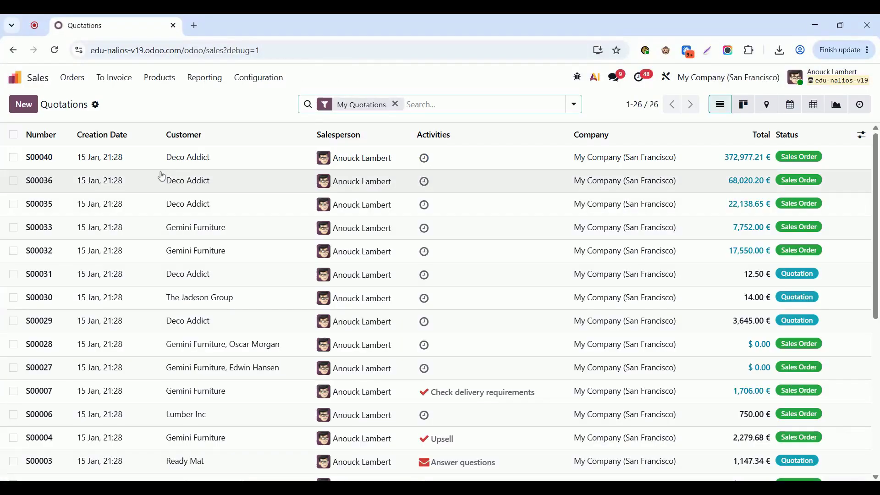
left_click(137, 165)
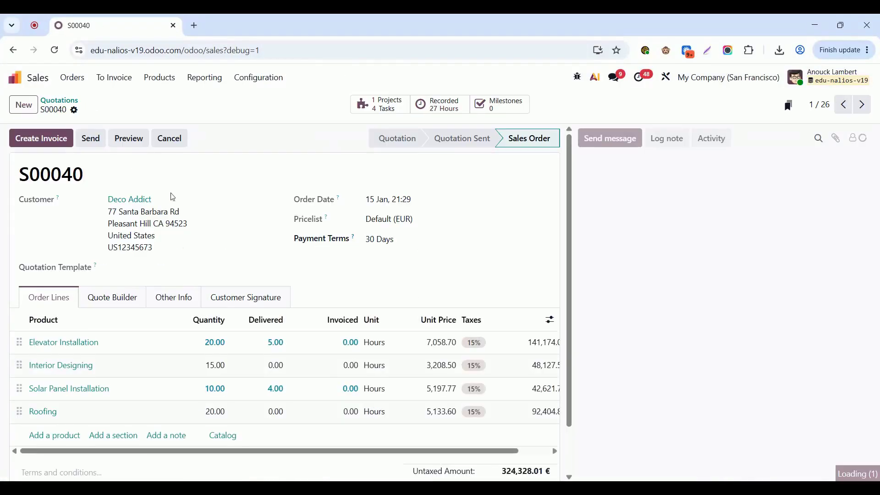
left_click(142, 202)
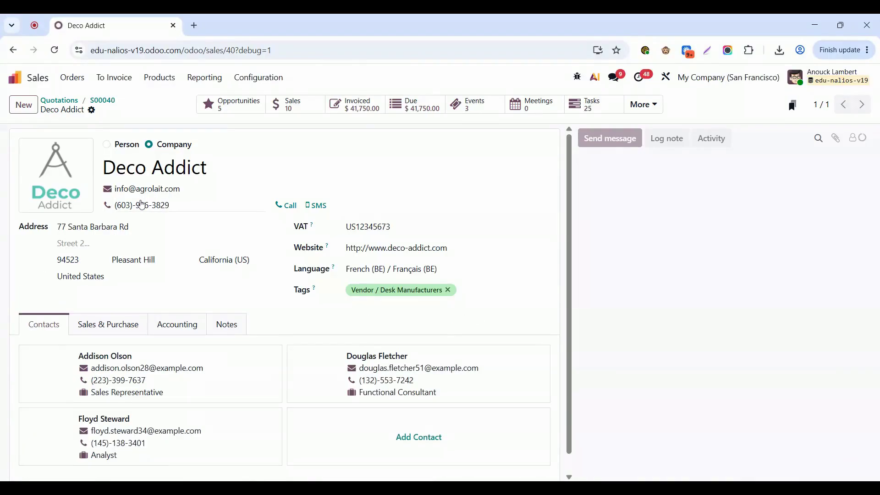
left_click(107, 101)
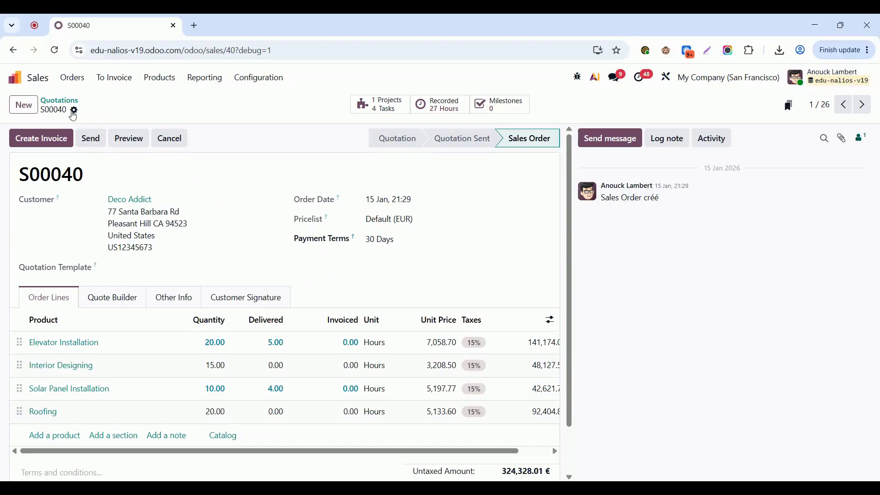
Step: Print order S00040 with the PDF Quote report and open the newly downloaded PDF
left_click(74, 111)
mouse_move(140, 135)
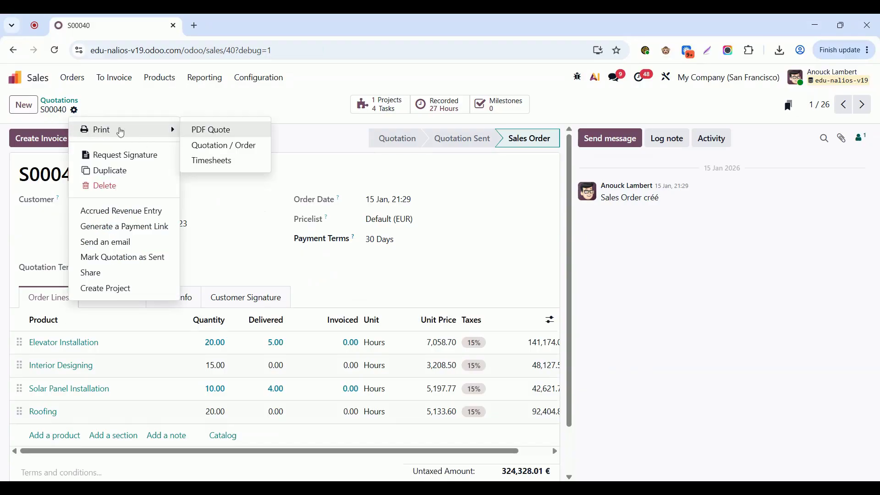
left_click(216, 132)
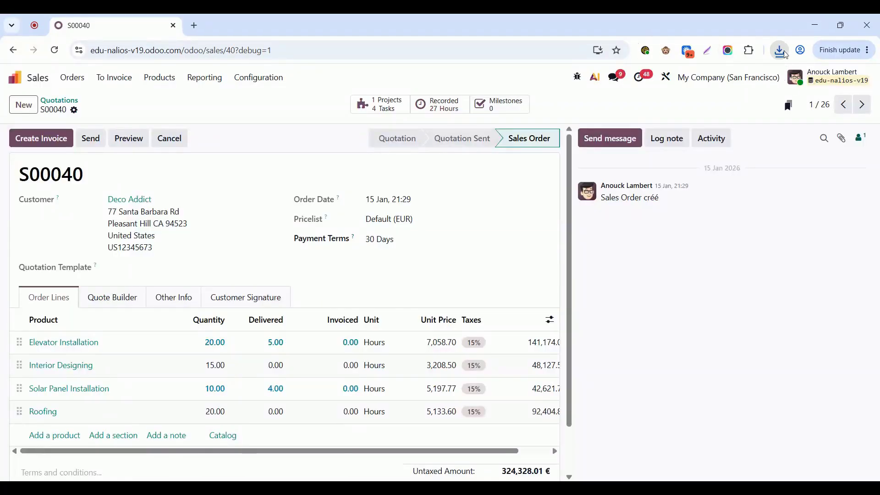
left_click(774, 57)
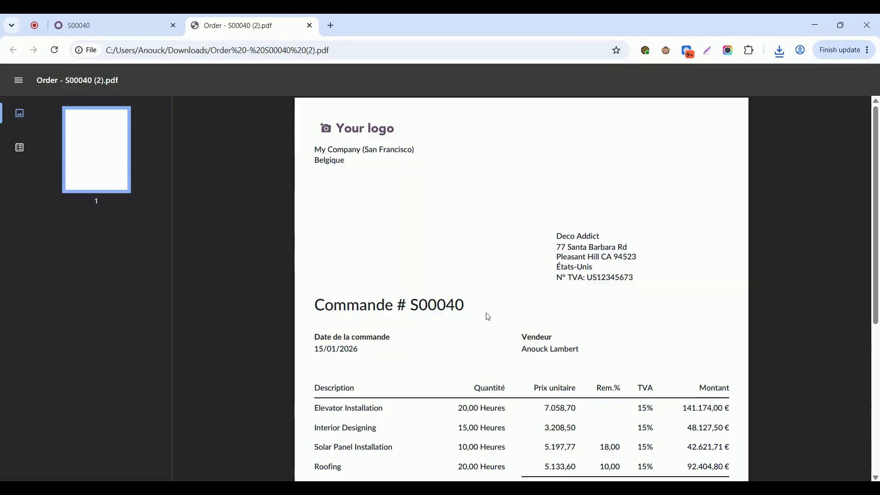
Step: Examine the language of the stock-availability clause below the order totals in the PDF and close the file
scroll(488, 317, "down", 6)
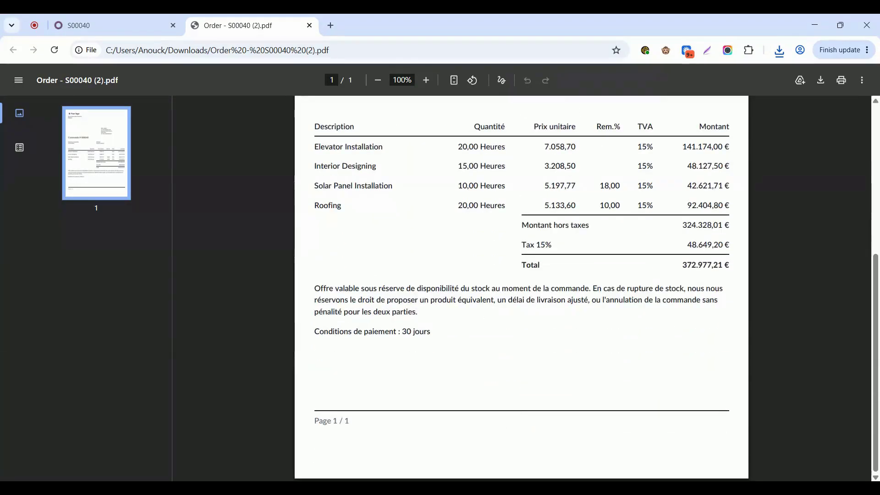
triple_click(354, 300)
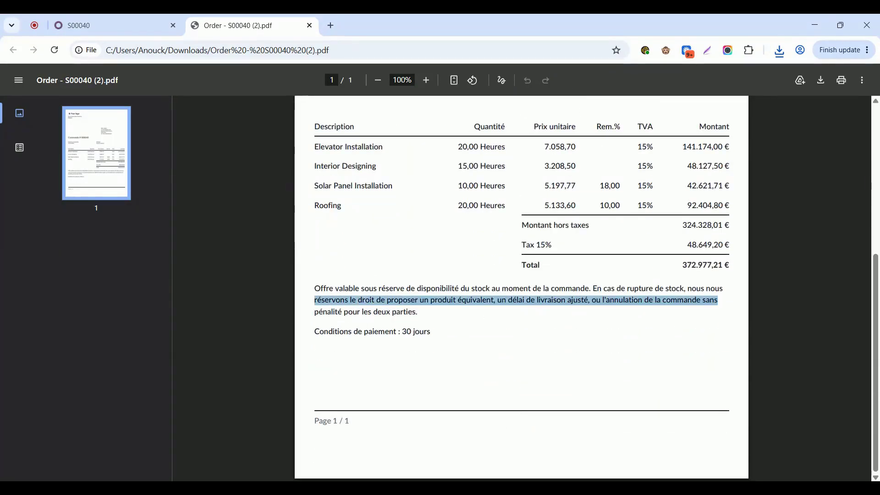
left_click(309, 25)
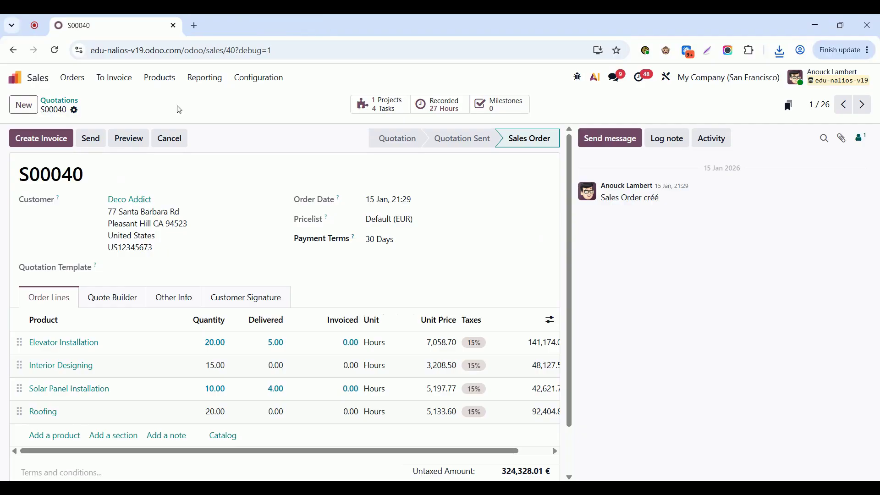
Step: Set Deco Addict's language to English (UK) on its contact form and save the contact
left_click(135, 200)
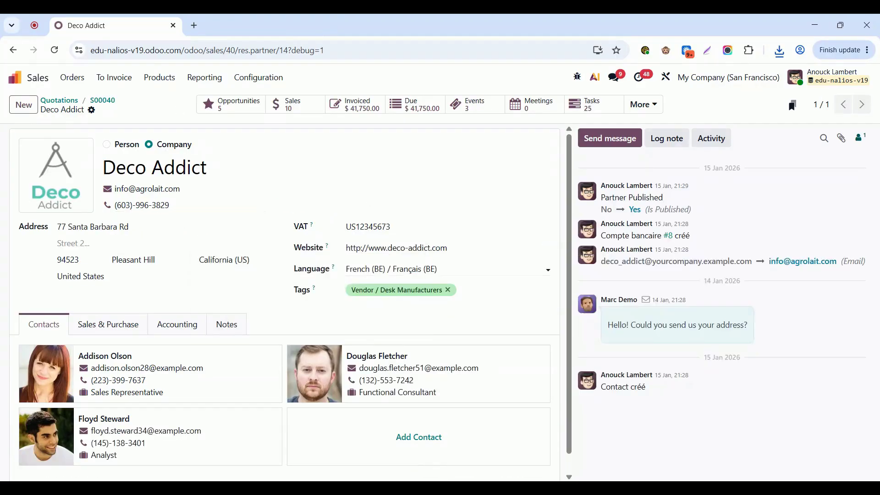
left_click(392, 269)
left_click(392, 289)
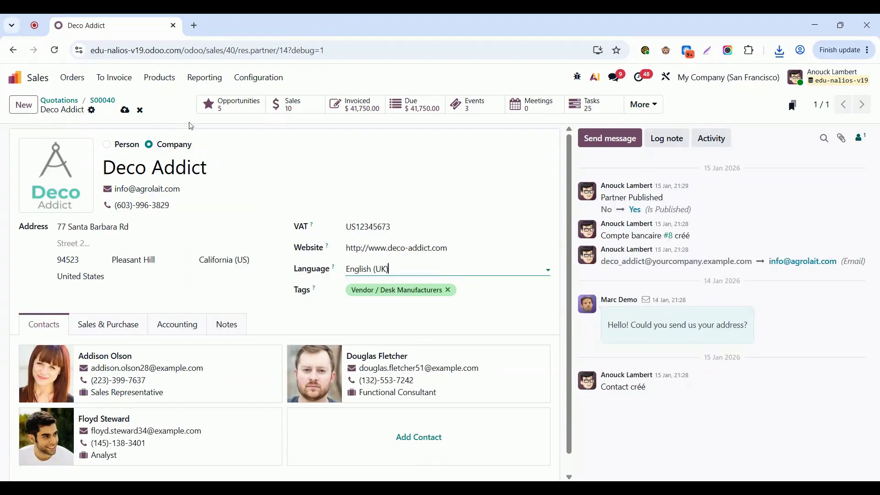
left_click(125, 110)
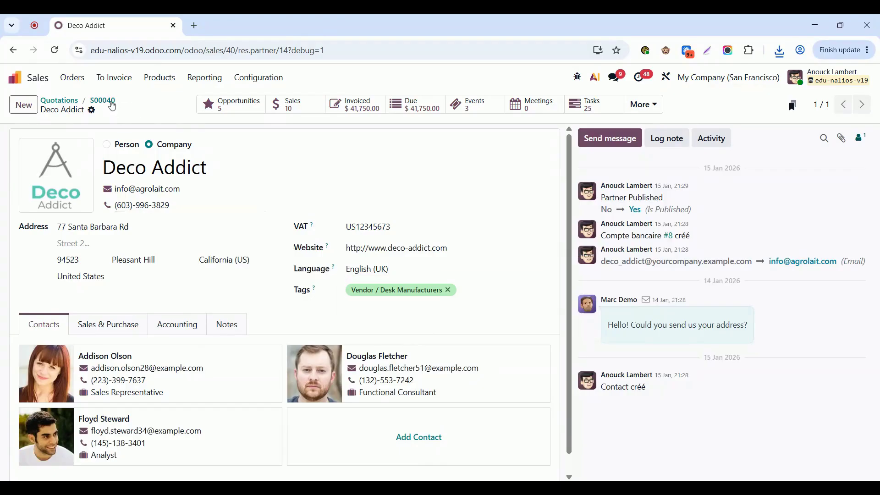
Step: Return to Deco Addict's sales order, print it again with the PDF Quote report and open the new PDF
left_click(104, 100)
left_click(74, 110)
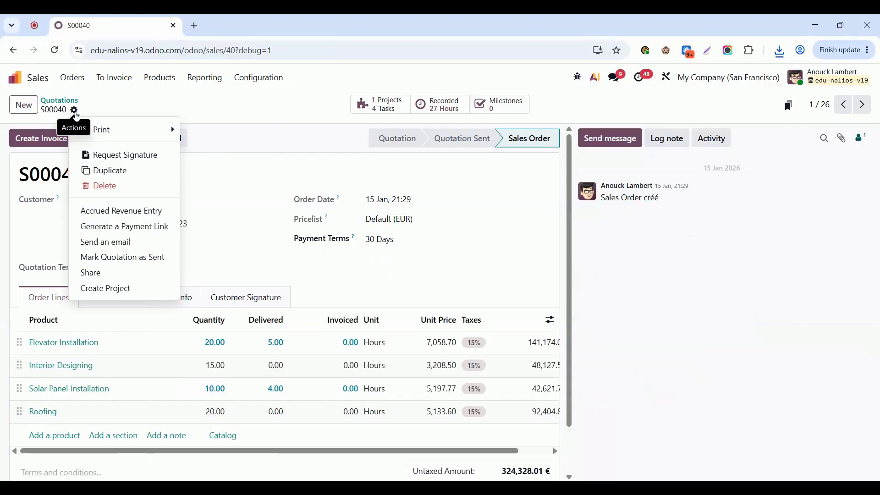
mouse_move(111, 131)
left_click(213, 132)
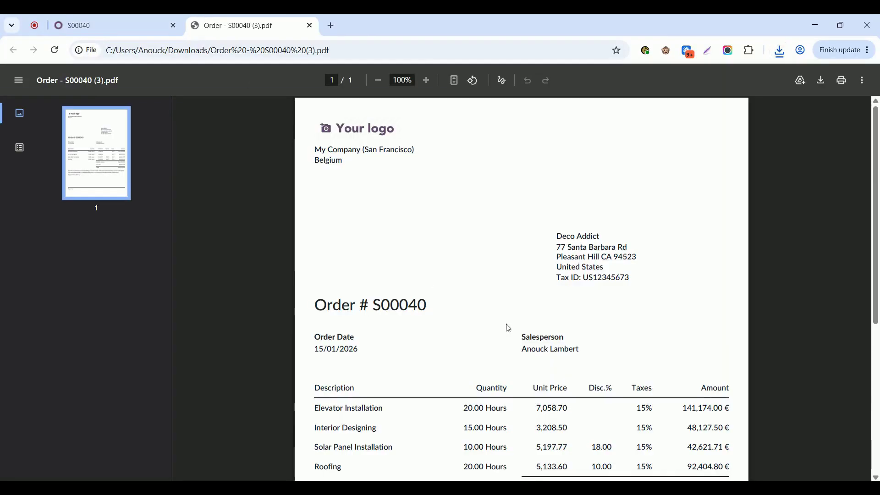
Step: Examine the language of the stock-availability clause below the totals in the reprinted order and close the PDF
scroll(507, 328, "down", 5)
scroll(506, 328, "down", 1)
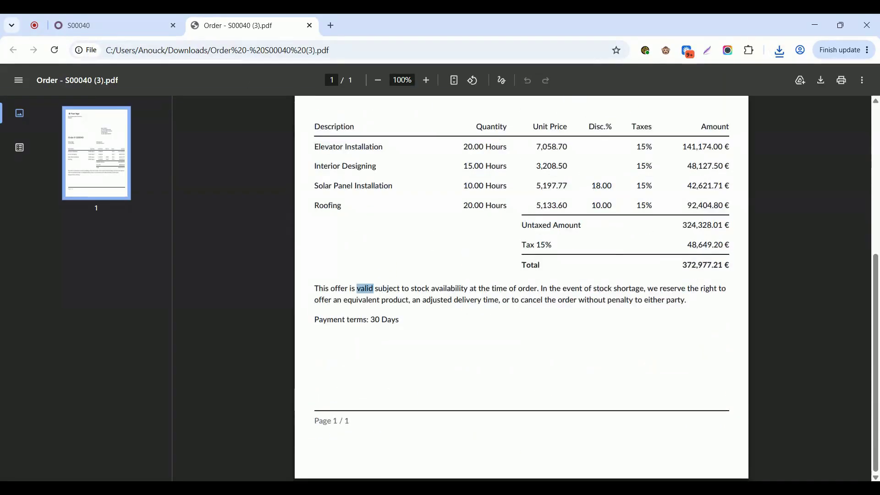
triple_click(365, 288)
left_click(294, 137)
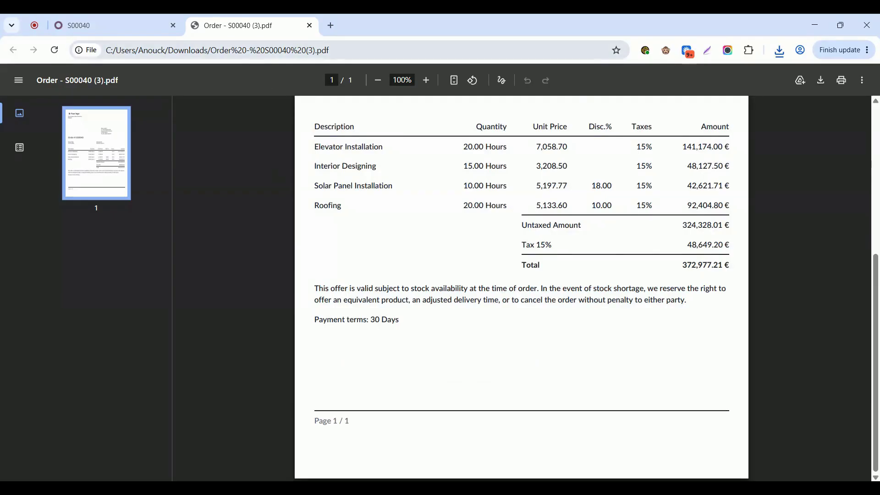
left_click(311, 26)
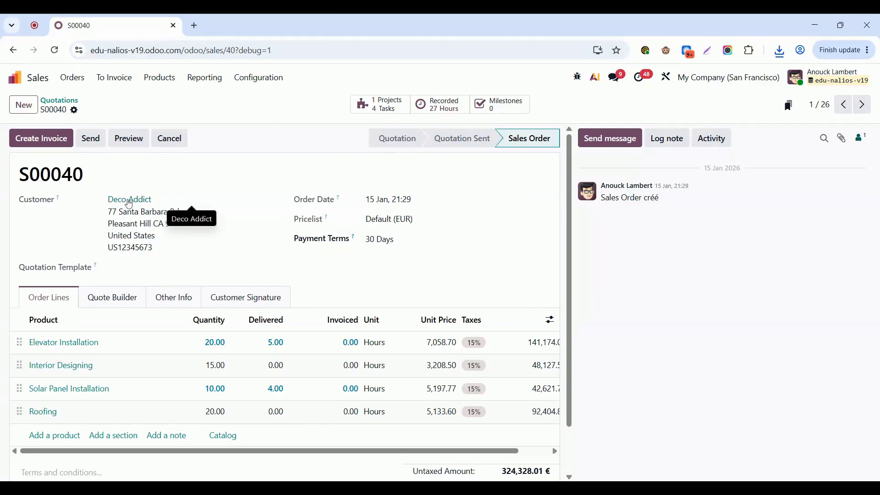
Step: Check the language on Deco Addict's contact form from the order and go back to the apps home screen
left_click(129, 200)
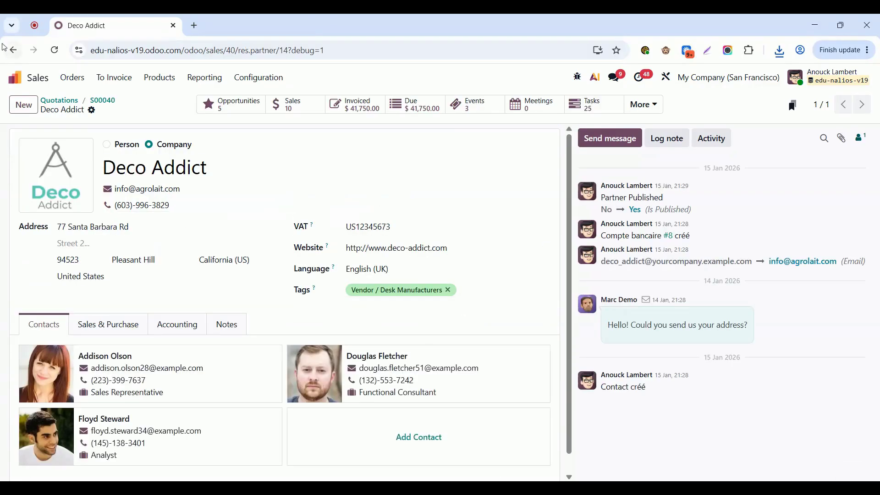
left_click(16, 79)
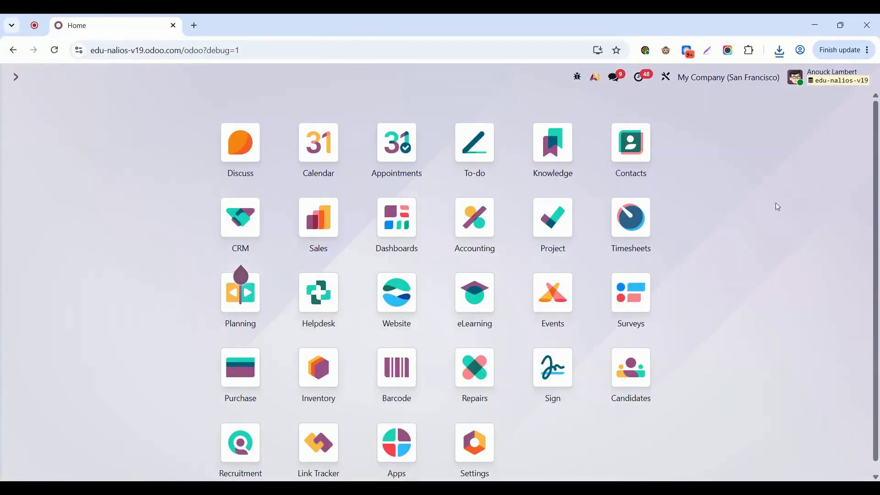